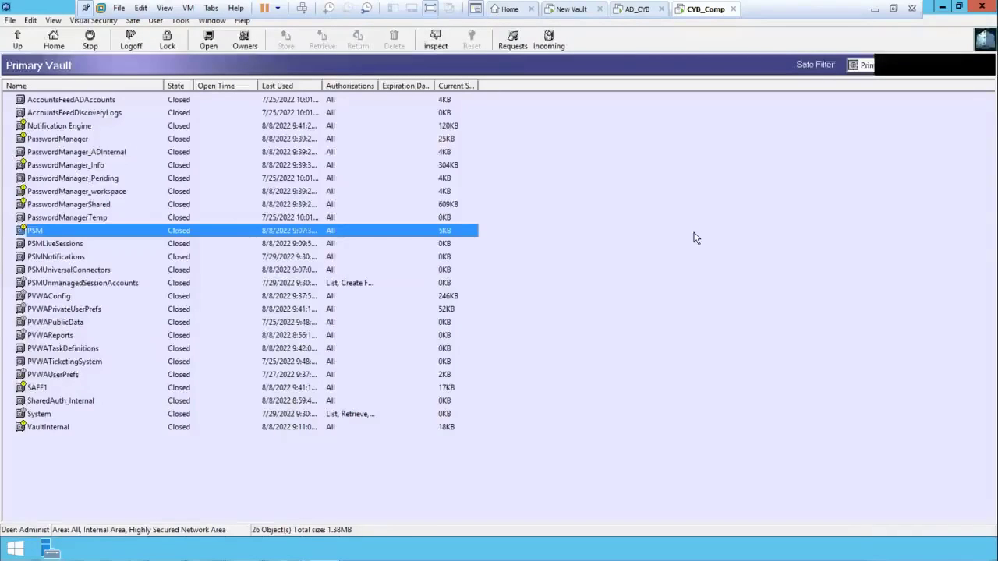
In Users and Groups, open the Auditors group (members Auditor and CyberarkAuditor) for updating
left_click(180, 21)
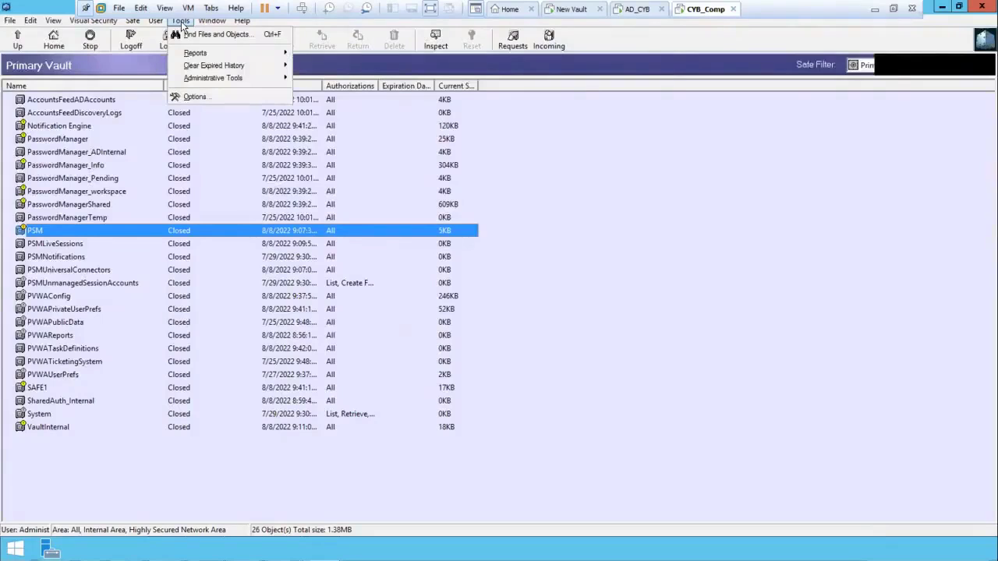
mouse_move(221, 77)
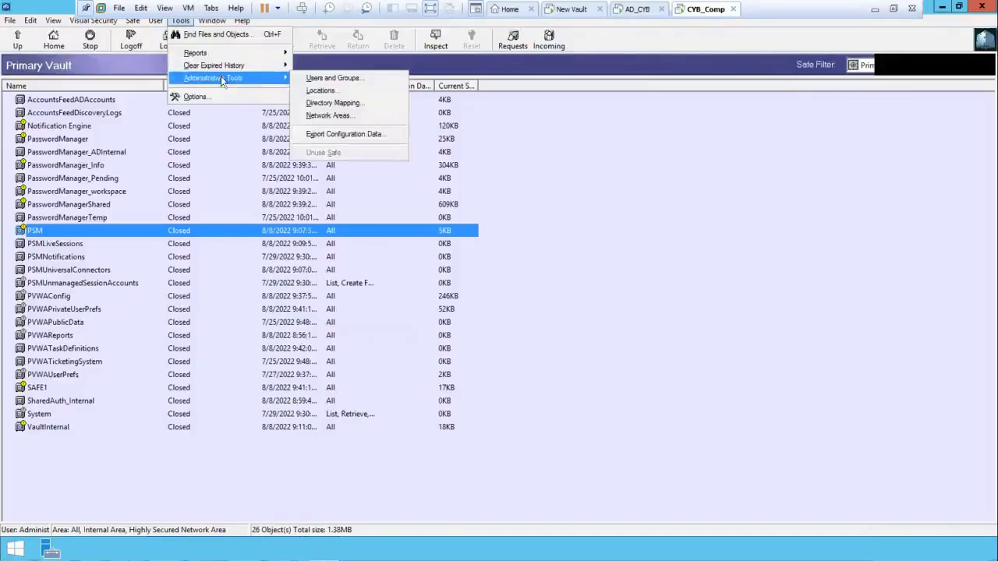
left_click(333, 78)
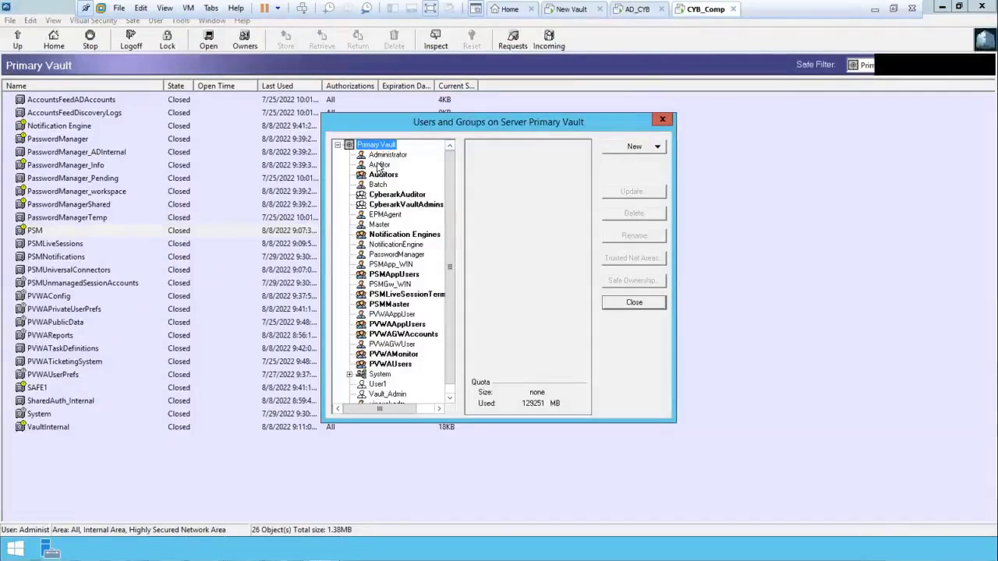
left_click(379, 165)
left_click(383, 175)
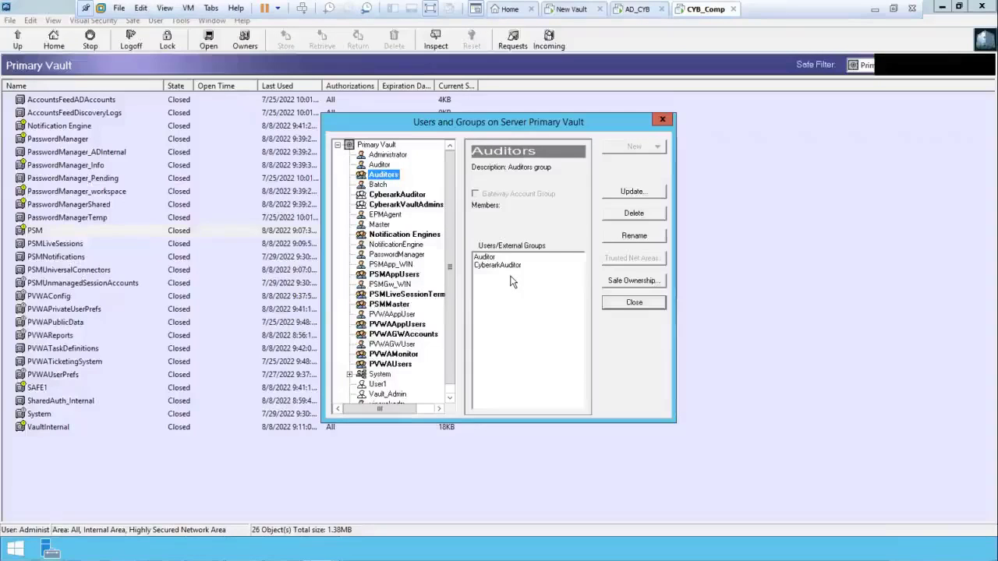
left_click(632, 191)
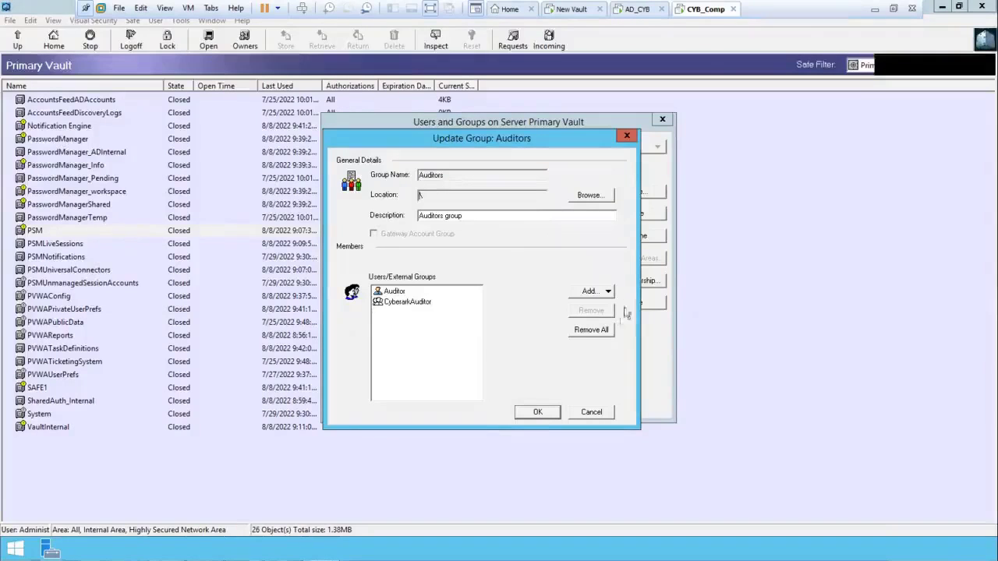
Add the internal vault user Administrator to the Auditors group's members
left_click(608, 293)
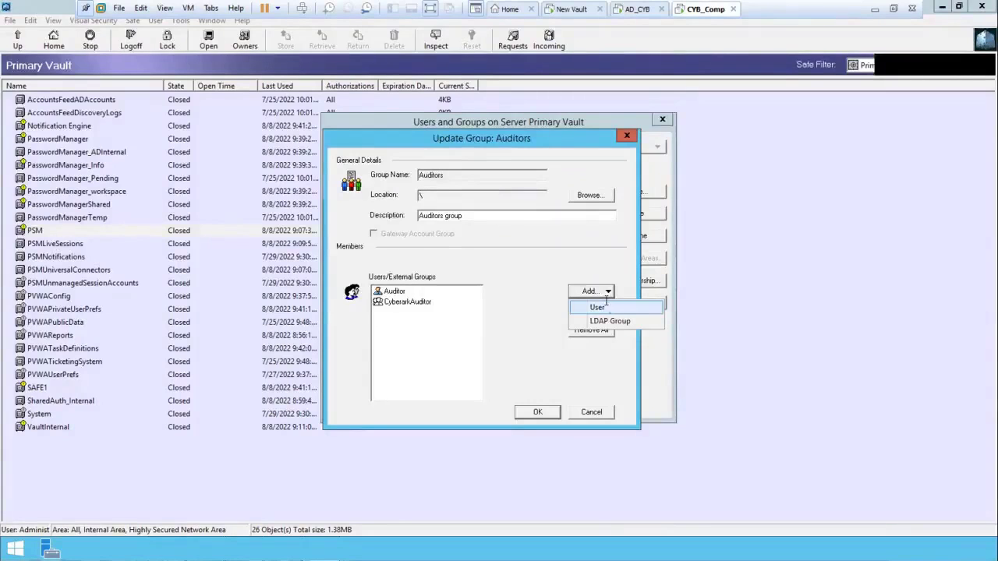
left_click(608, 307)
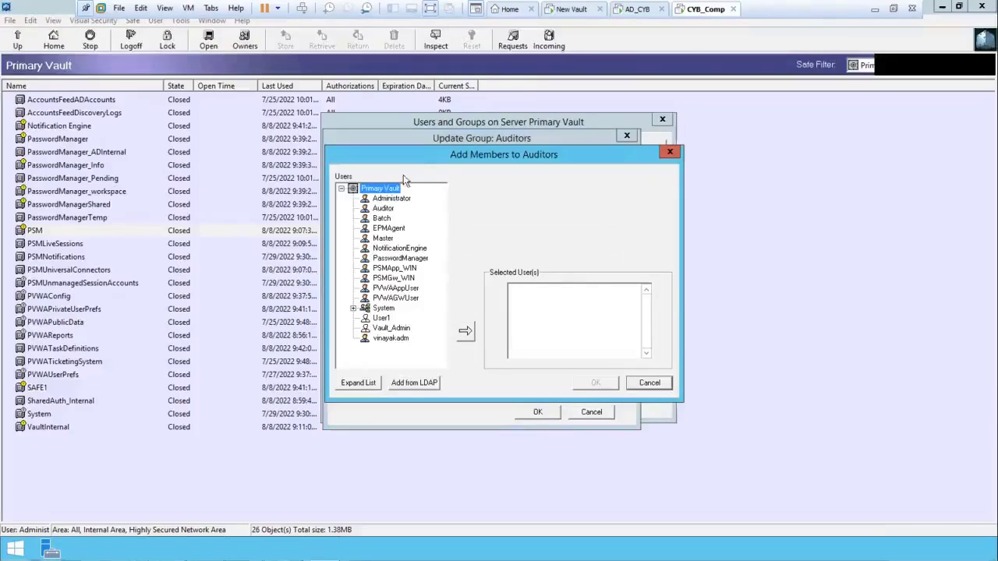
left_click(399, 200)
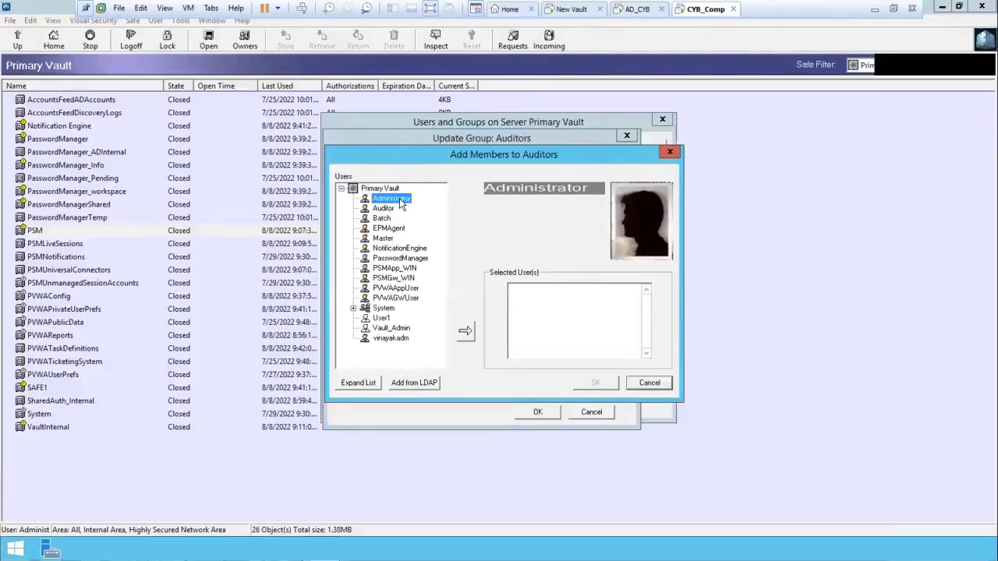
left_click(466, 331)
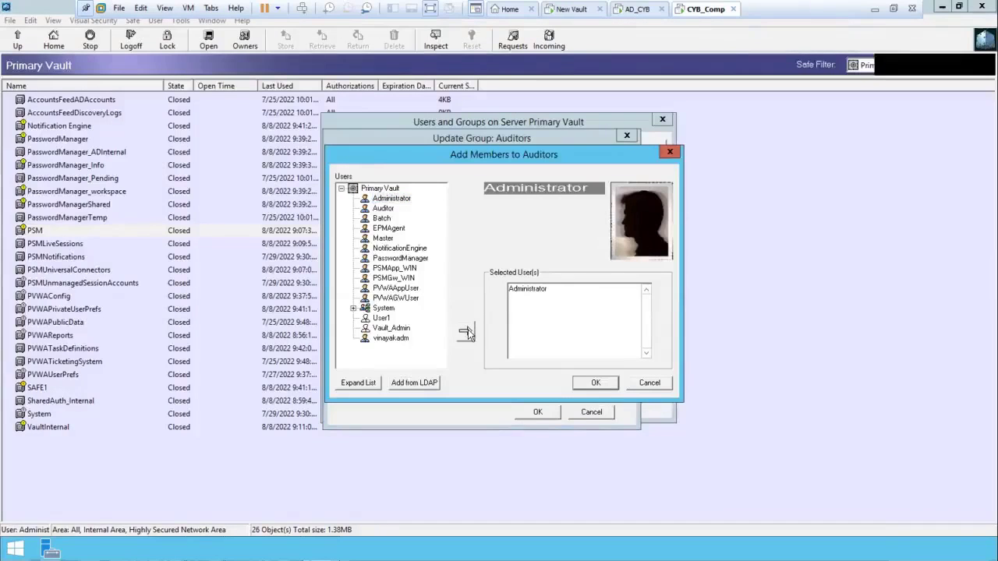
left_click(588, 384)
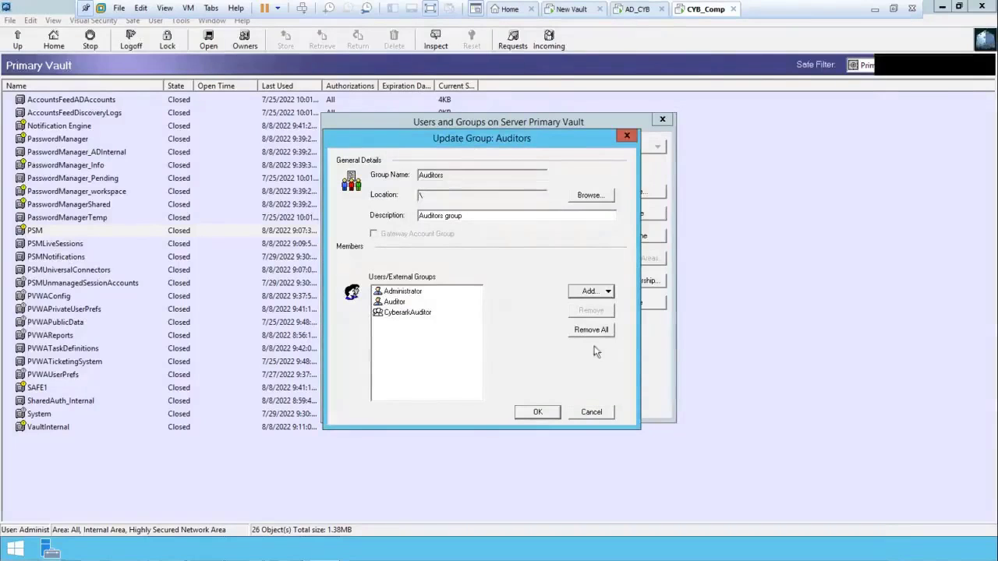
left_click(608, 292)
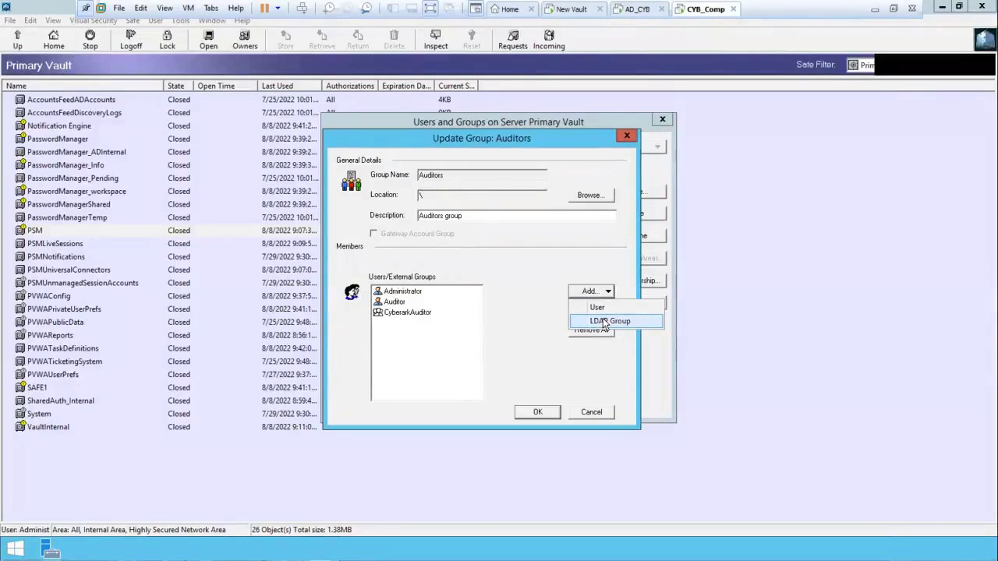
Add the LDAP group CyberarkVaultAdmins to Auditors, save the group, and close Users and Groups
left_click(605, 322)
left_click(411, 209)
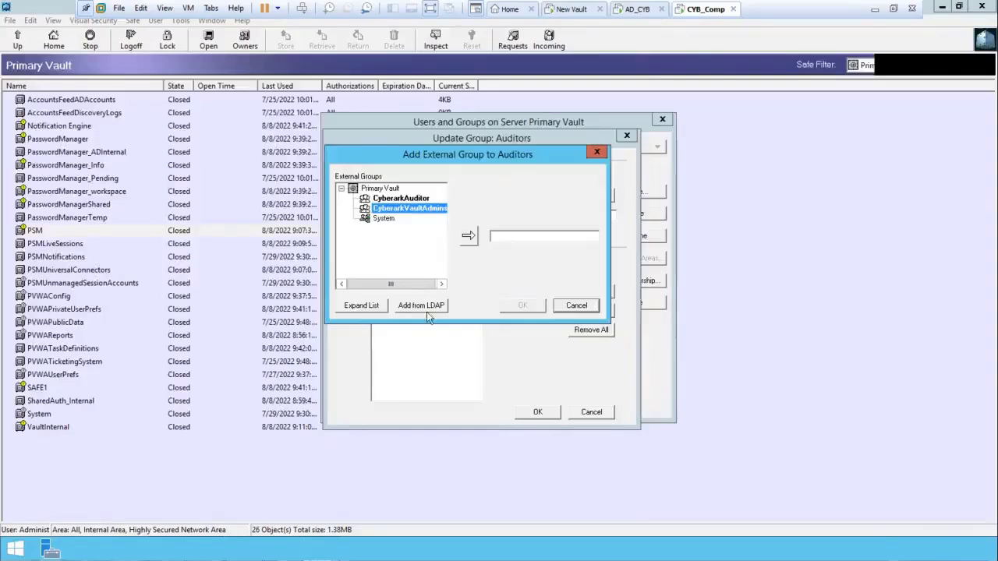
left_click(470, 238)
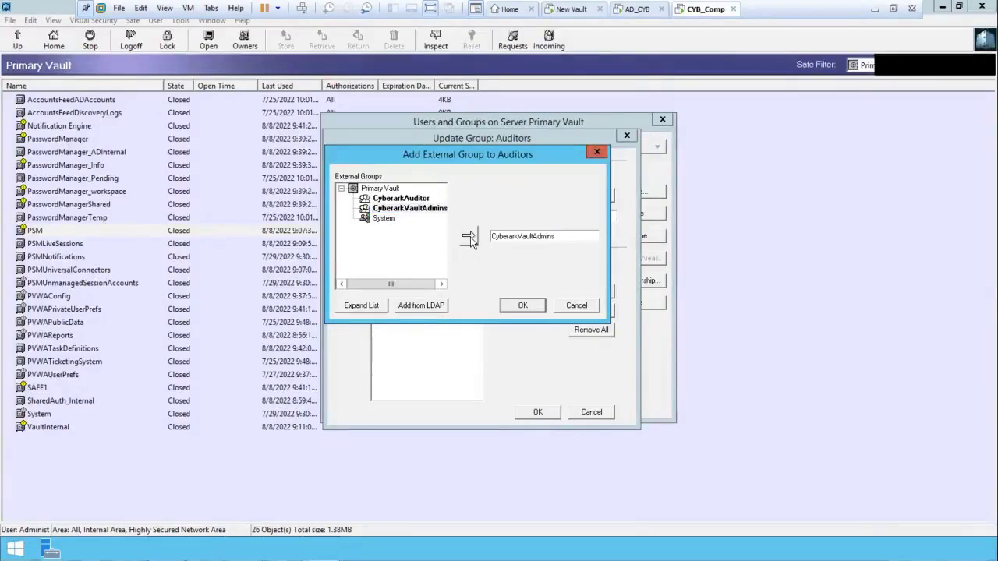
left_click(524, 306)
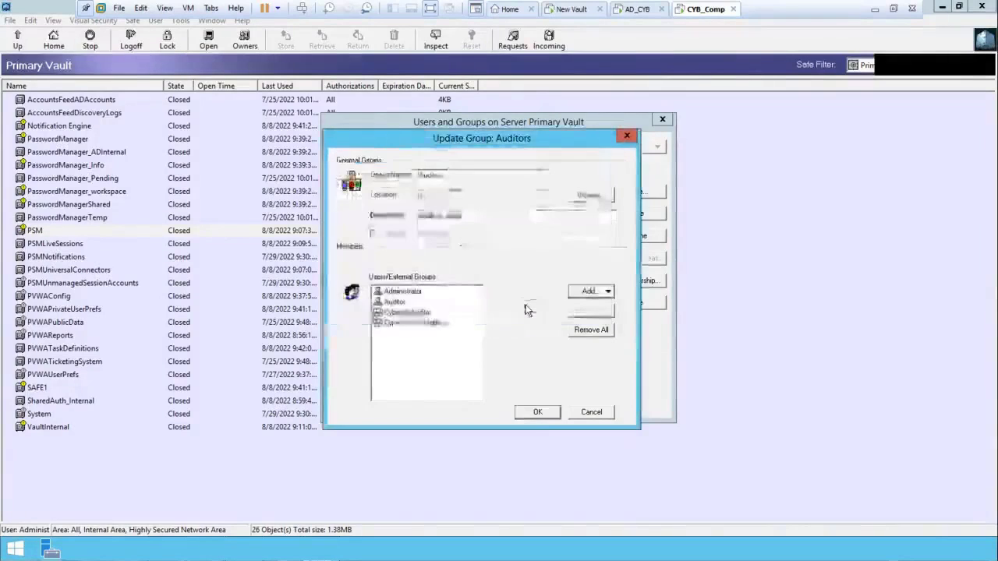
left_click(537, 414)
left_click(633, 303)
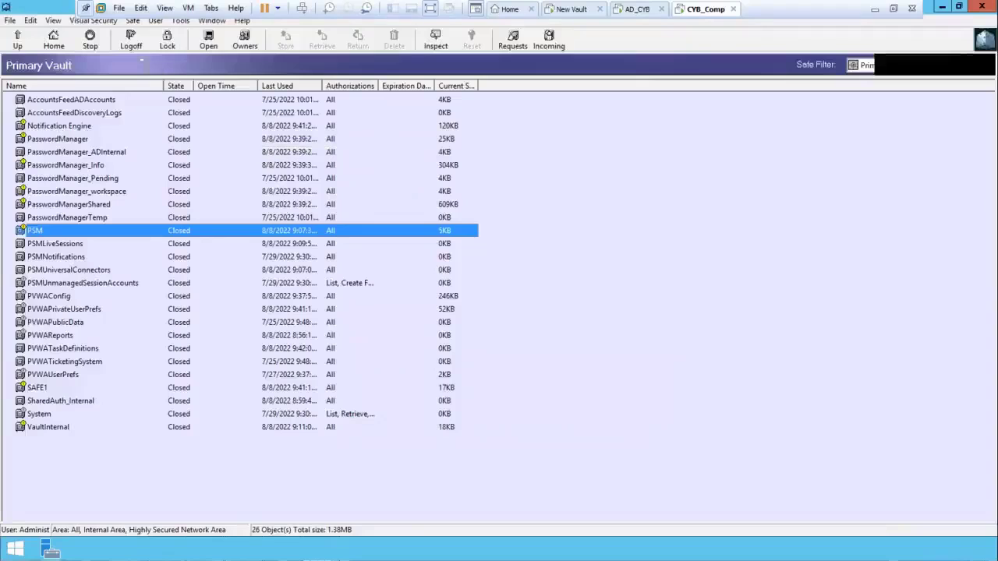
Log off and log back on to Primary Vault as administrator, reloading the 29 safes
left_click(134, 44)
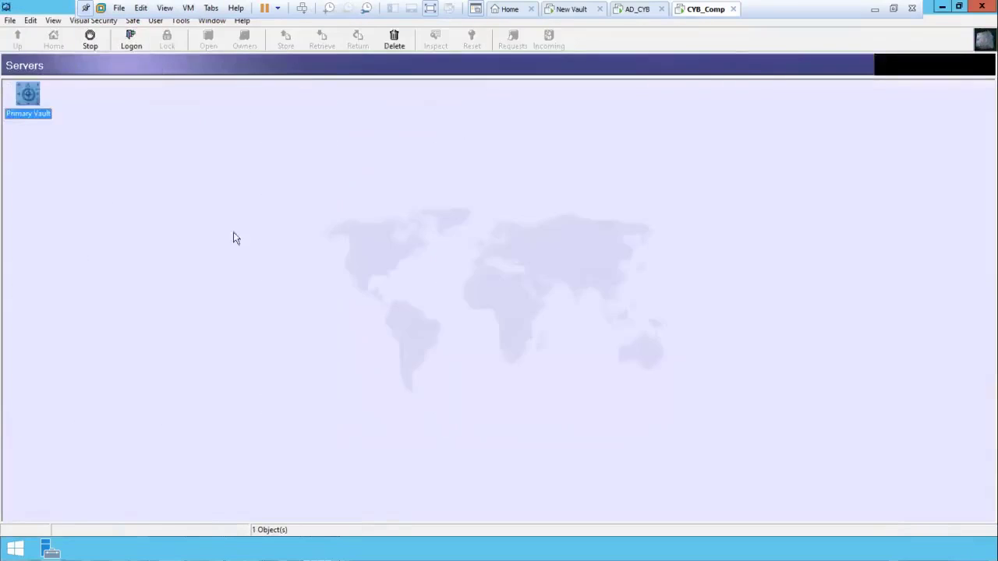
double_click(29, 96)
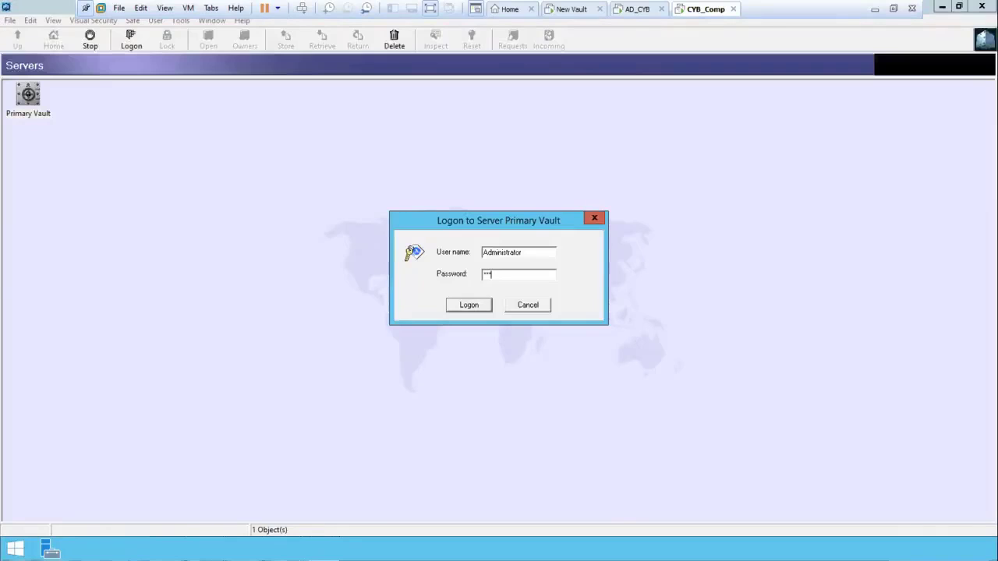
type("********")
key("Return")
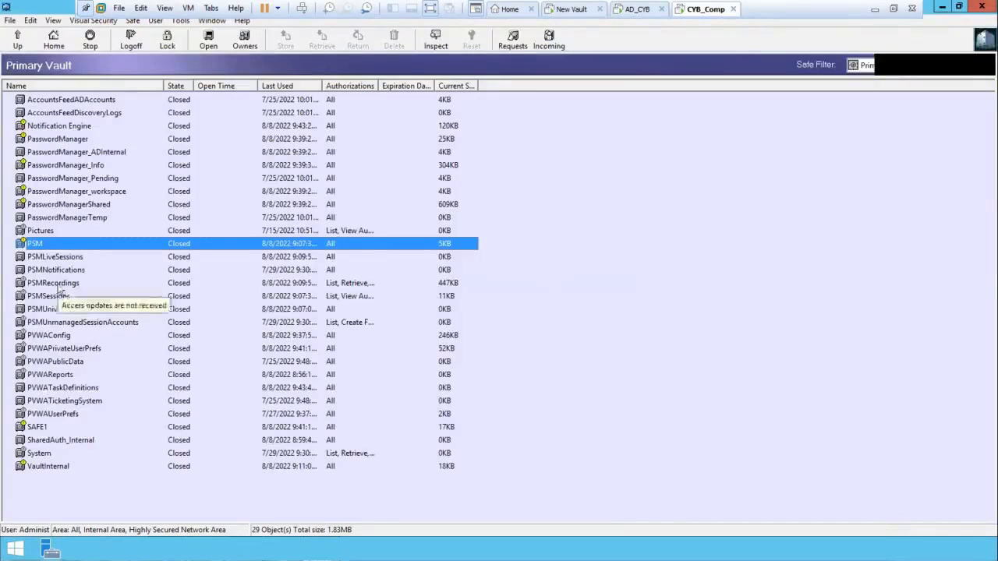
key("Down")
key("Down")
key("Down")
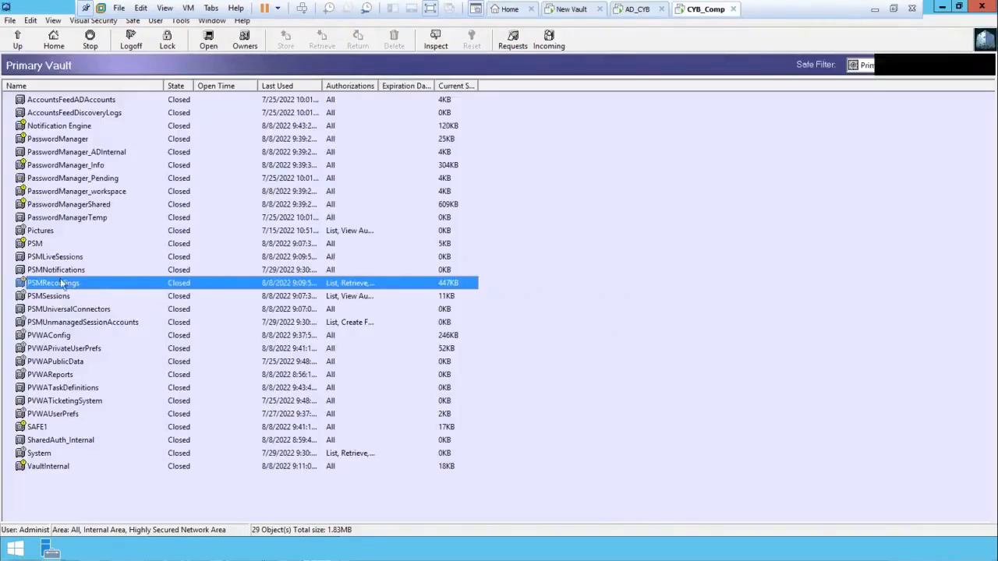
Open the PSMRecordings safe and view its text document recording in Notepad
double_click(24, 285)
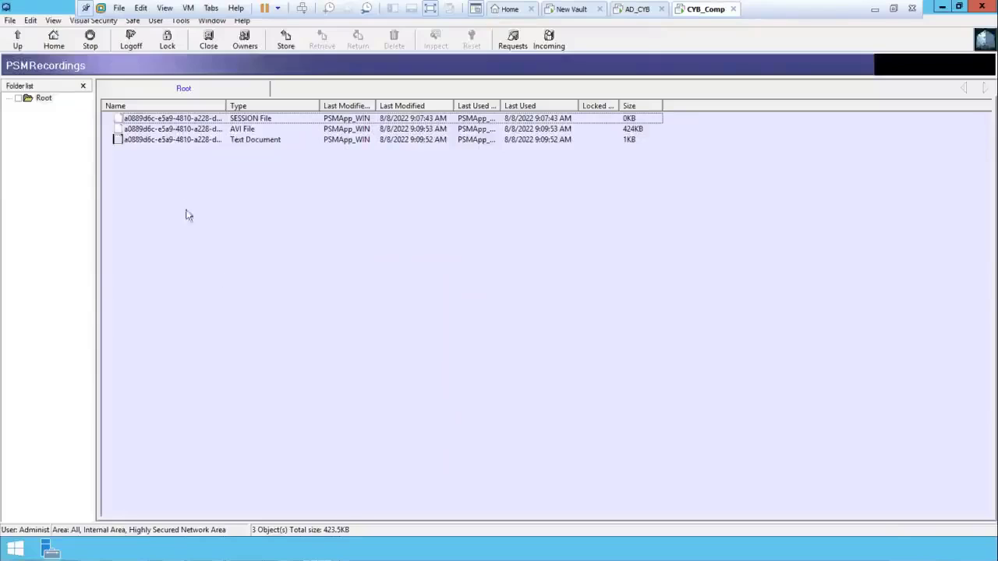
left_click(150, 139)
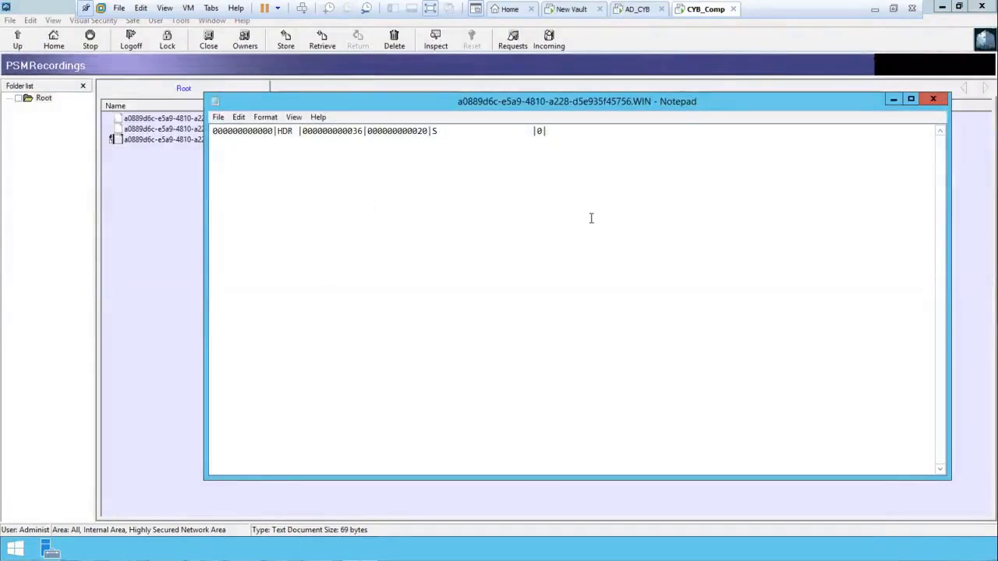
left_click(935, 100)
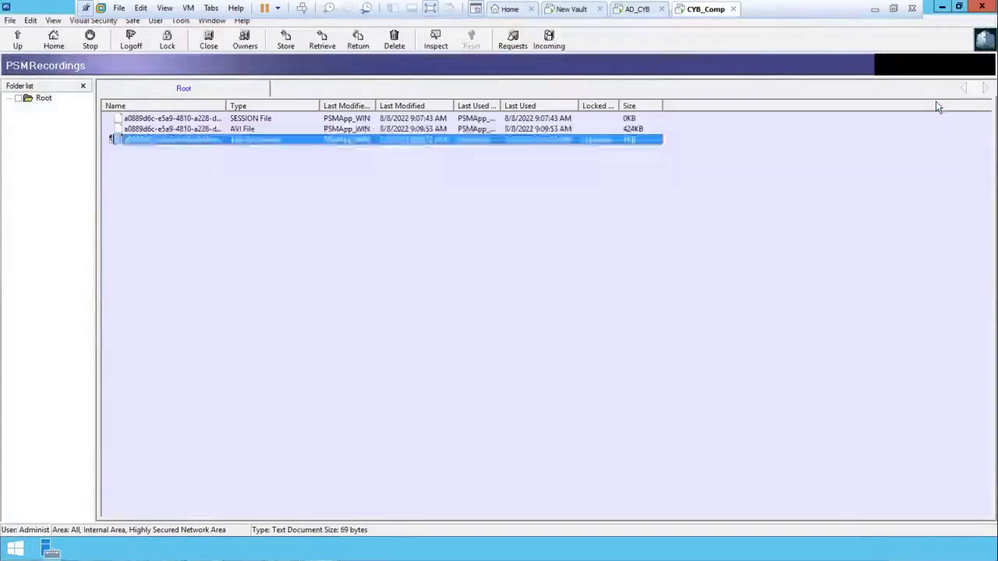
left_click(605, 278)
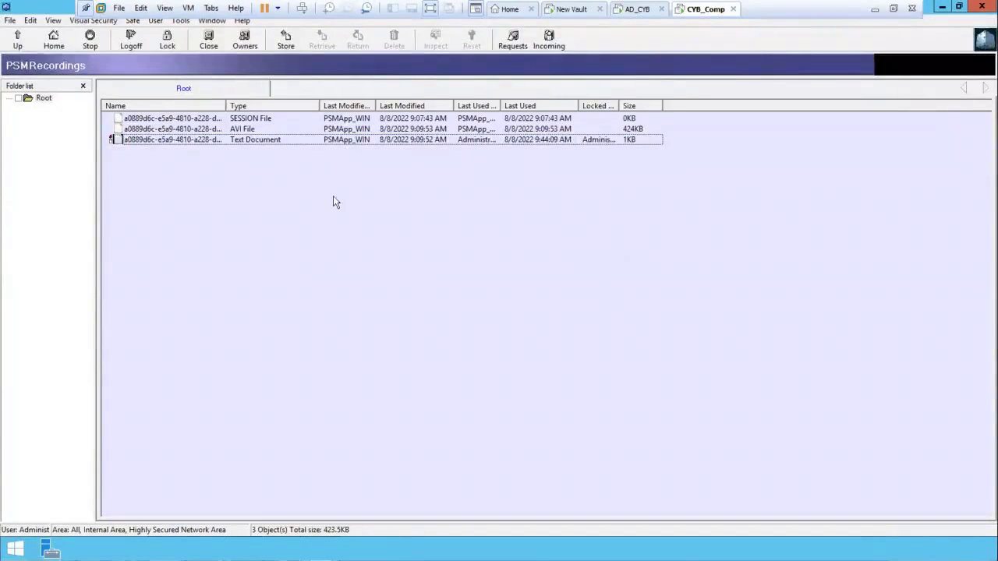
Close the PSMRecordings safe, log off Primary Vault, and minimize PrivateArk Client
left_click(209, 44)
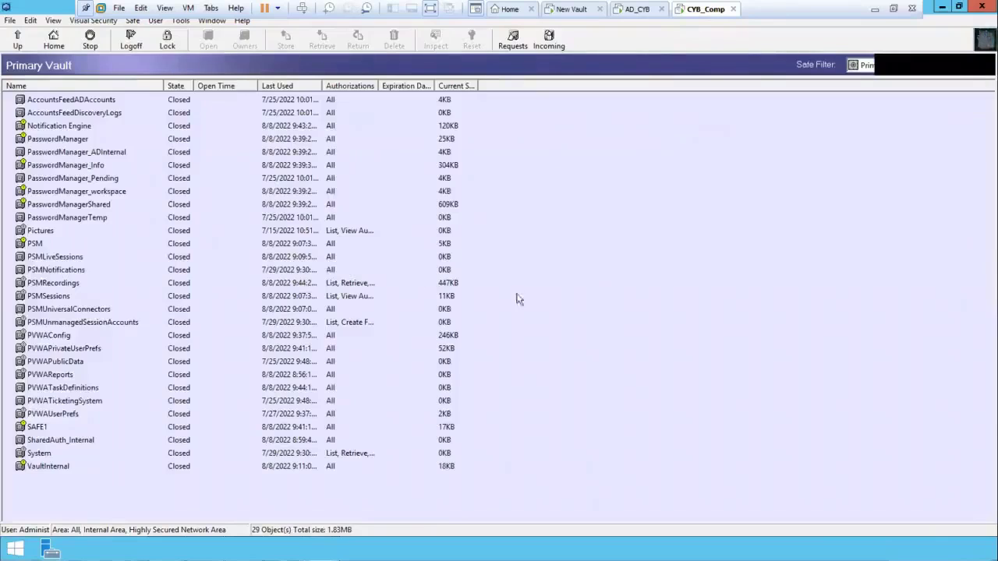
left_click(137, 42)
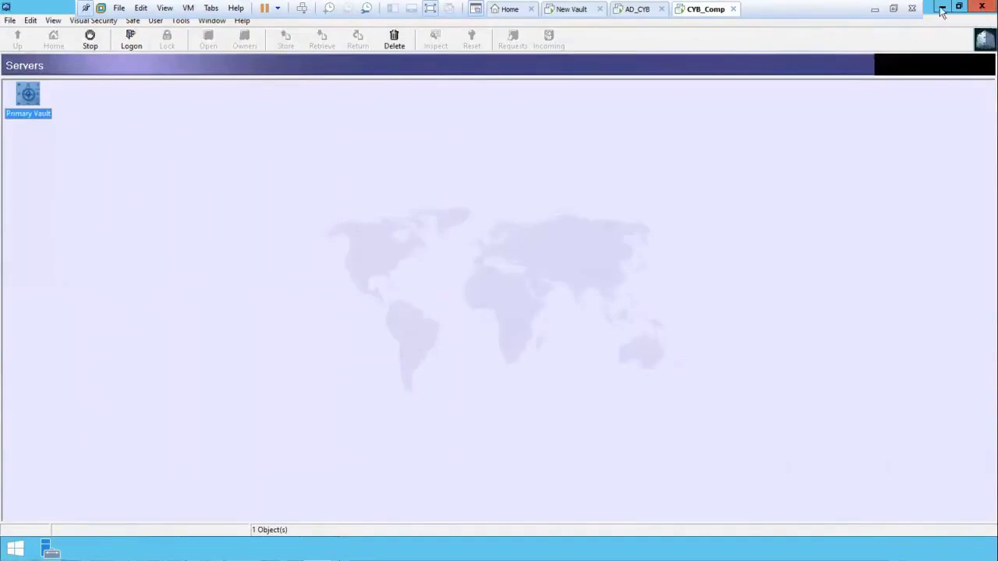
left_click(941, 9)
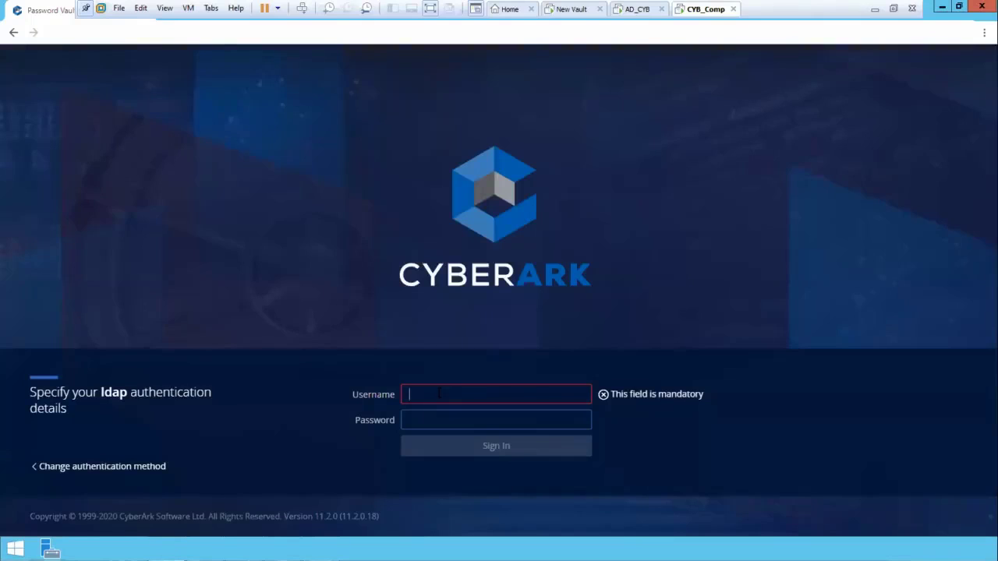
Switch PVWA to CYBERARK authentication and sign in as administrator with the account password
type("ad")
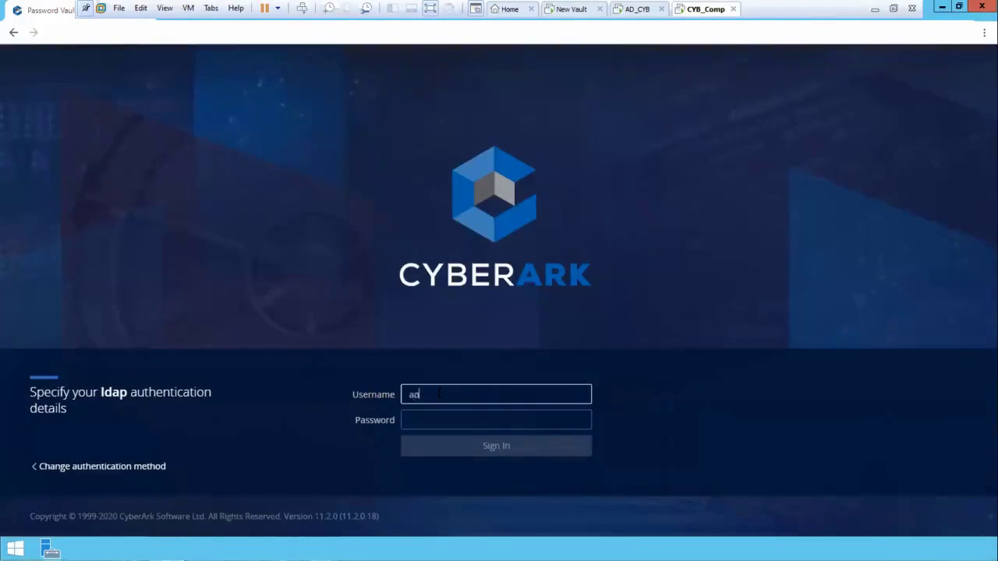
type("ministrator")
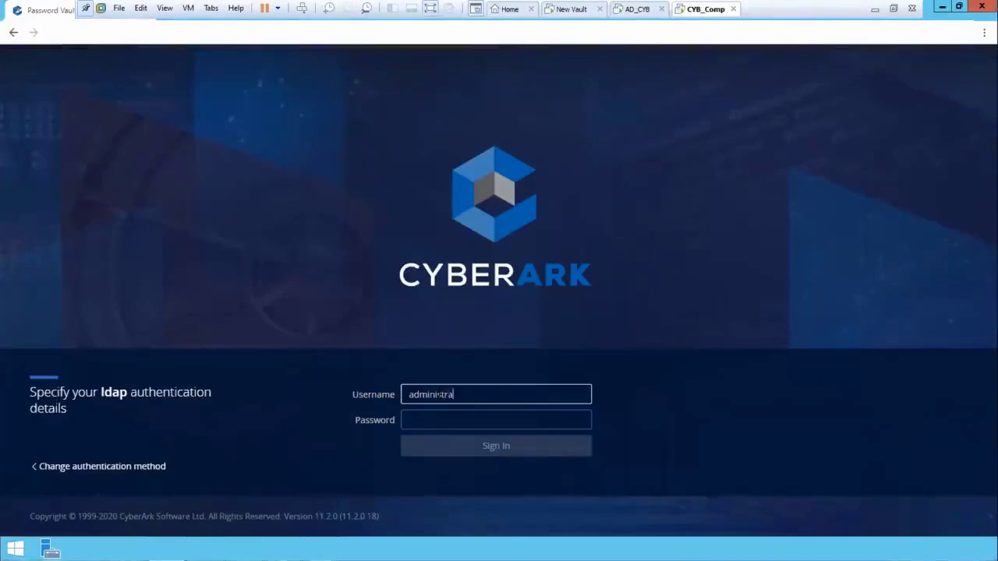
key("Tab")
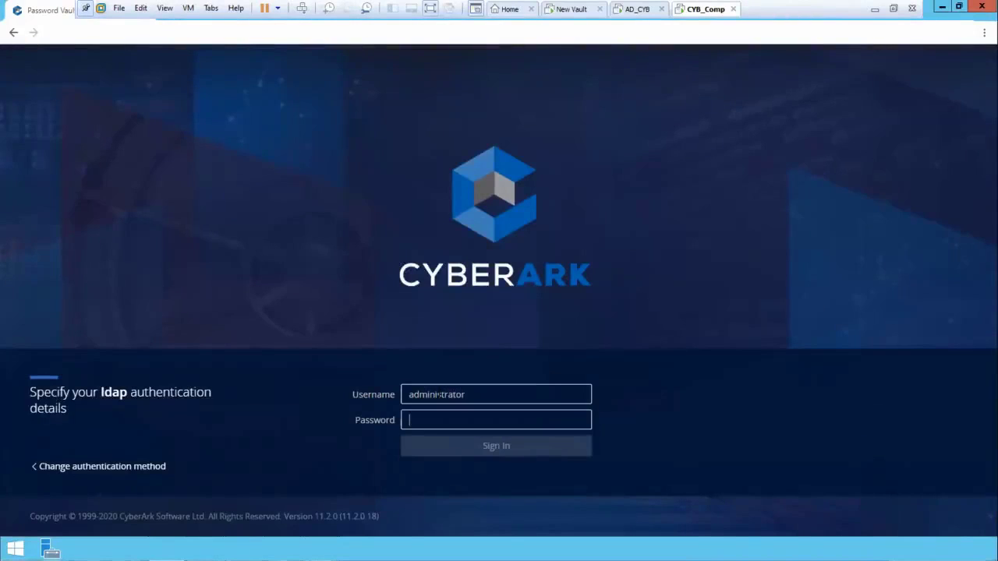
left_click(120, 468)
left_click(441, 371)
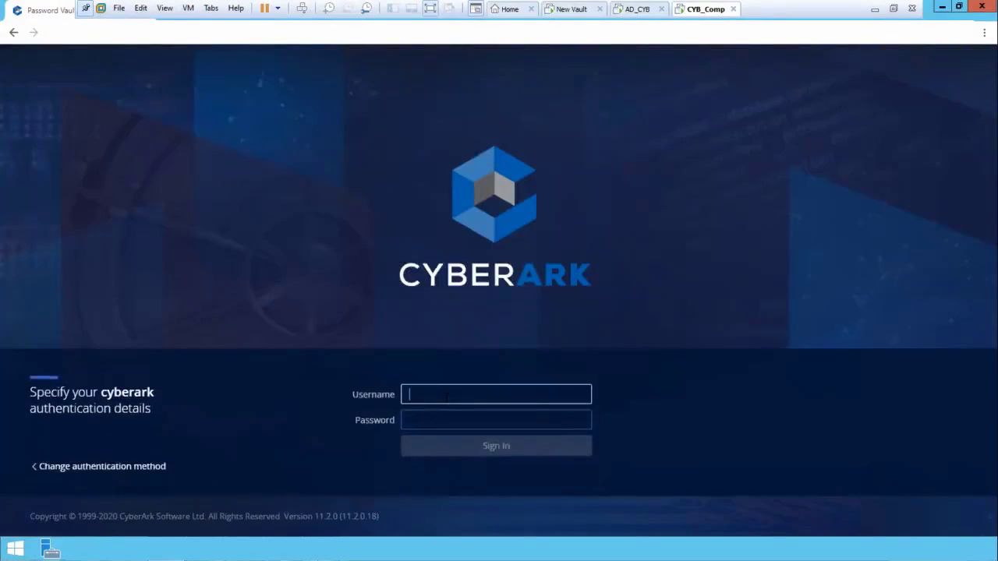
type("administrator")
key("Tab")
type("Cyberark")
key("Return")
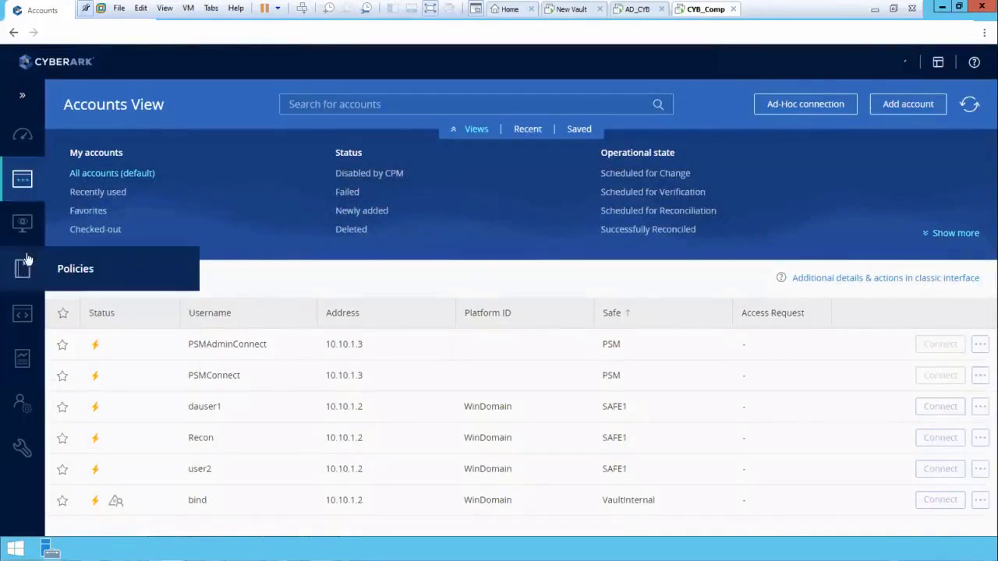
Play back the administrator's 00:02:05 RDP session recording to 10.10.1.2 from Monitoring
mouse_move(27, 229)
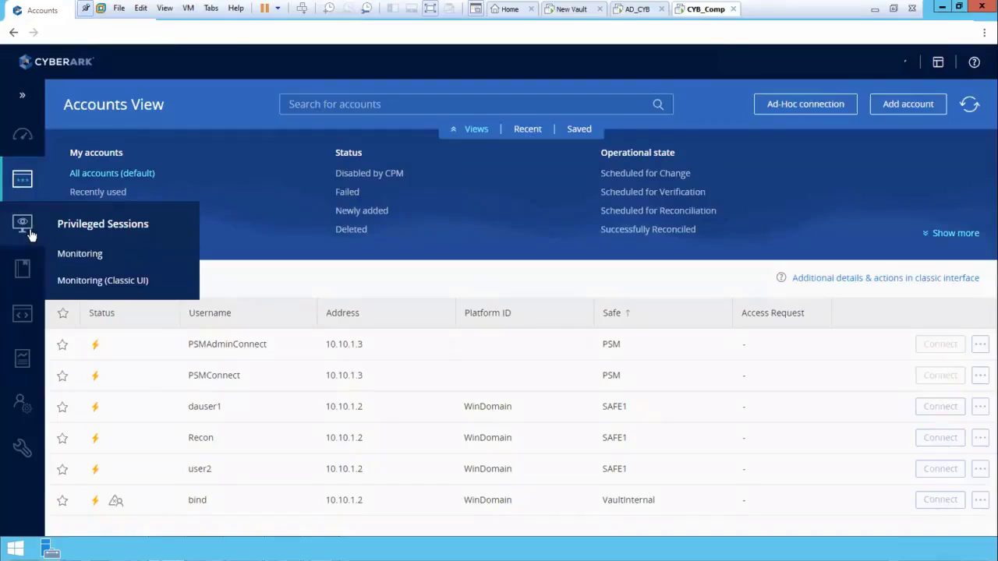
left_click(78, 256)
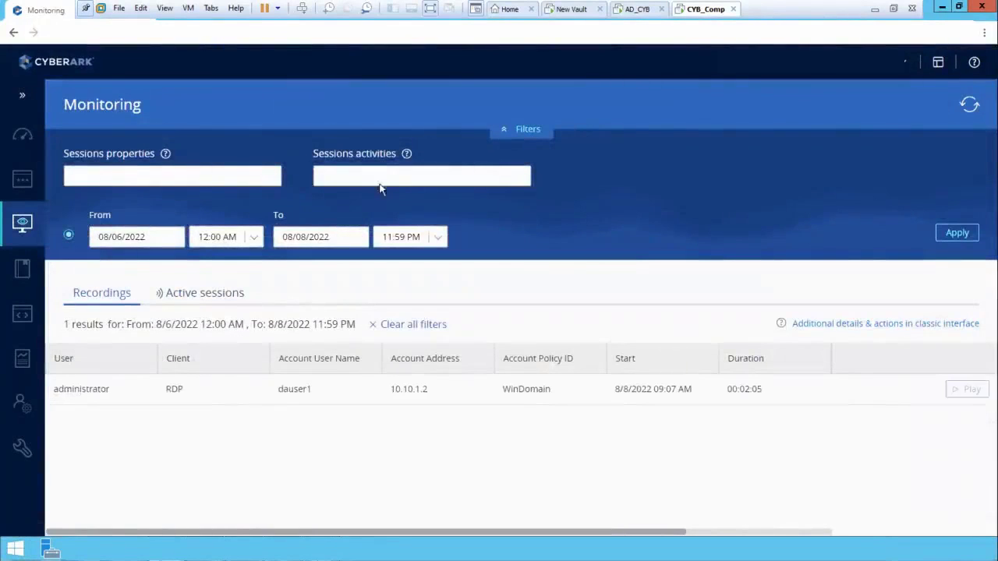
left_click(608, 394)
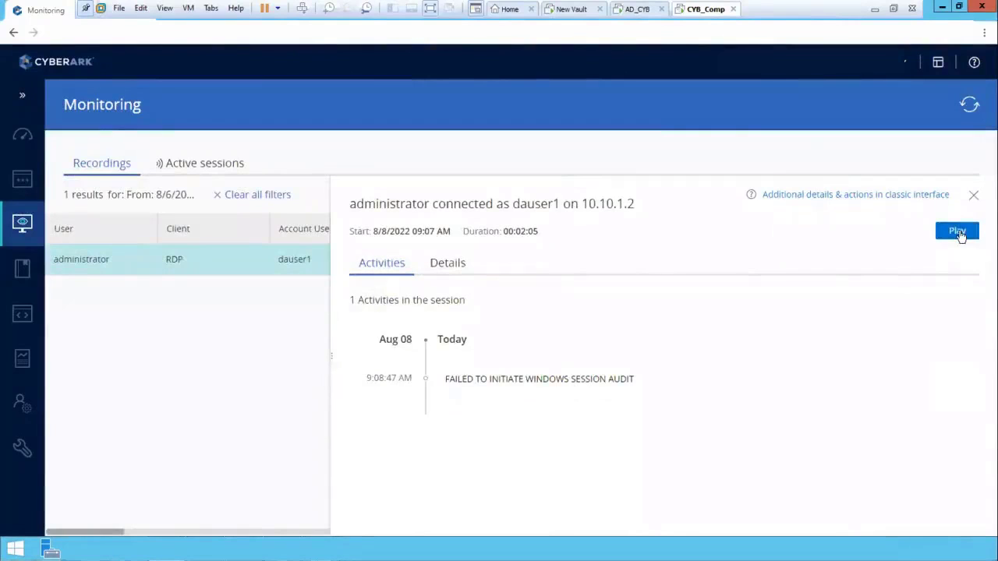
left_click(563, 382)
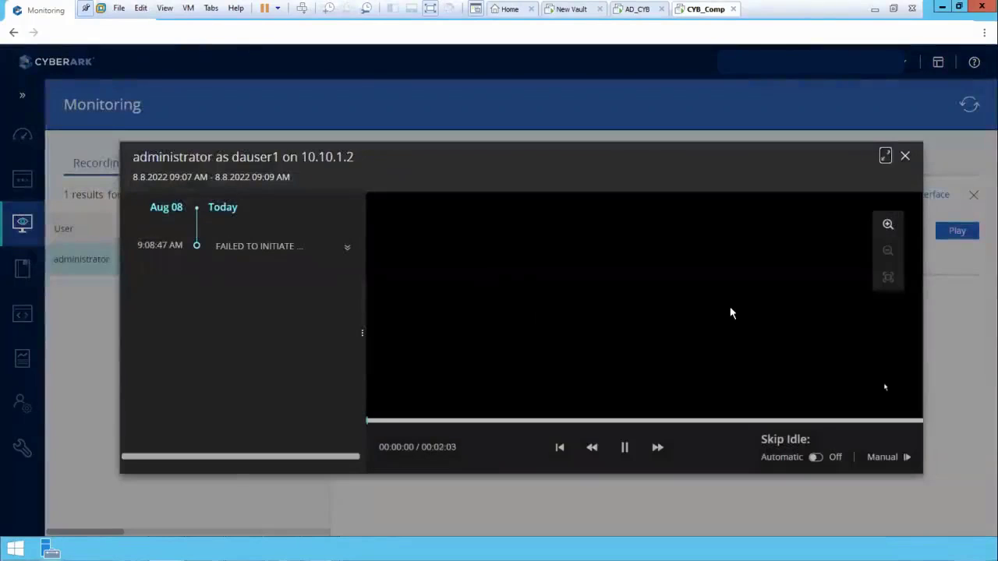
left_click(615, 474)
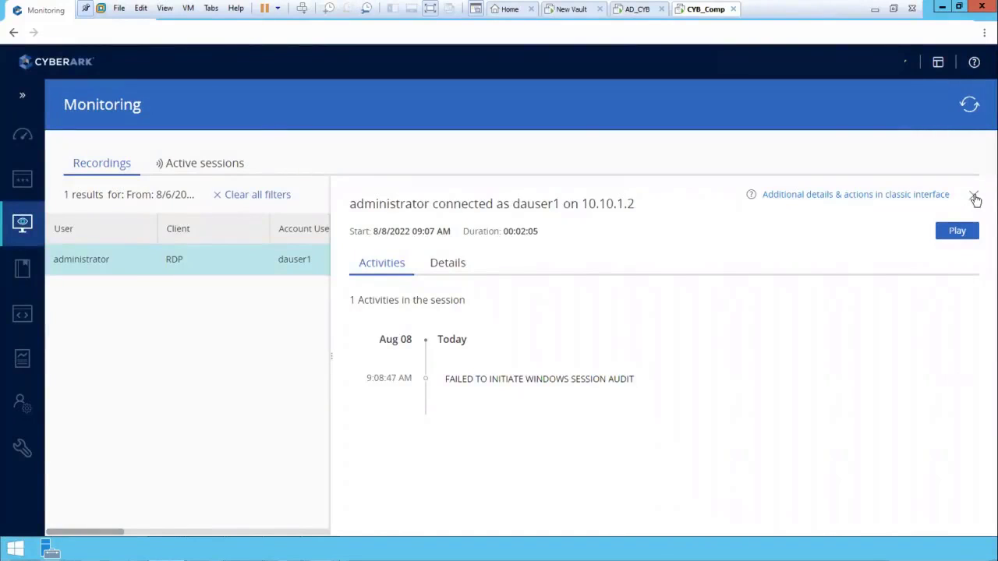
left_click(974, 195)
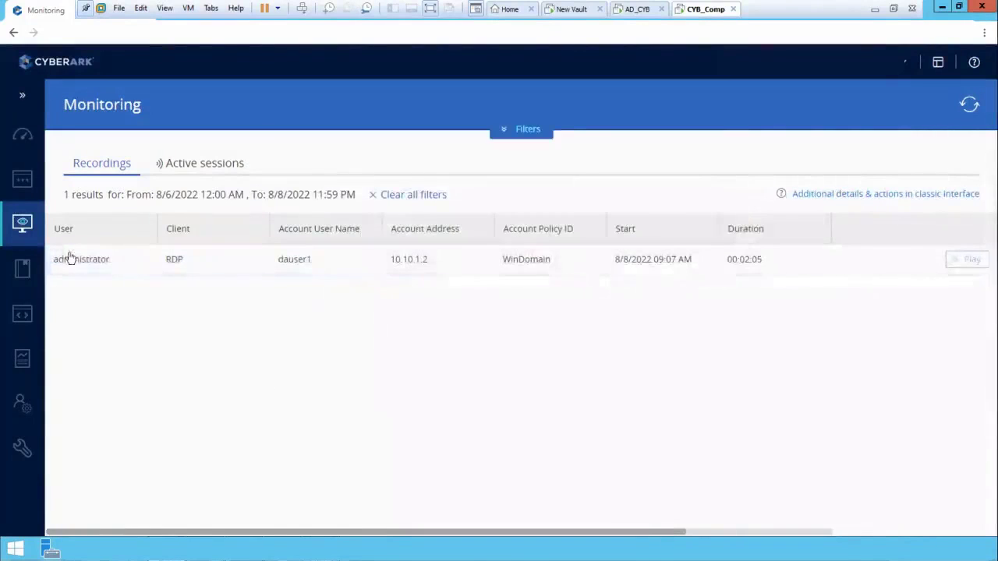
Sign the administrator out of PVWA from the user menu
left_click(904, 66)
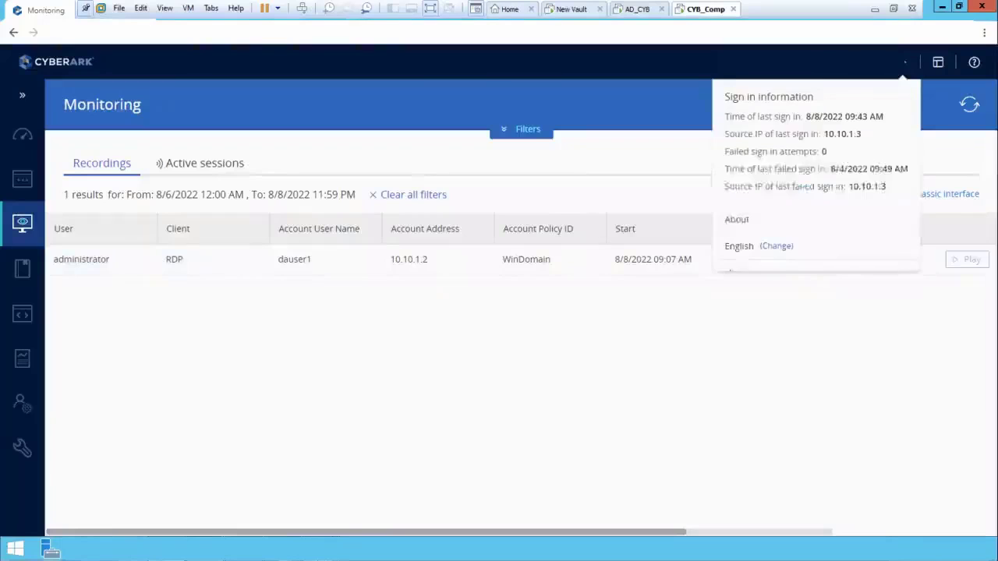
left_click(760, 275)
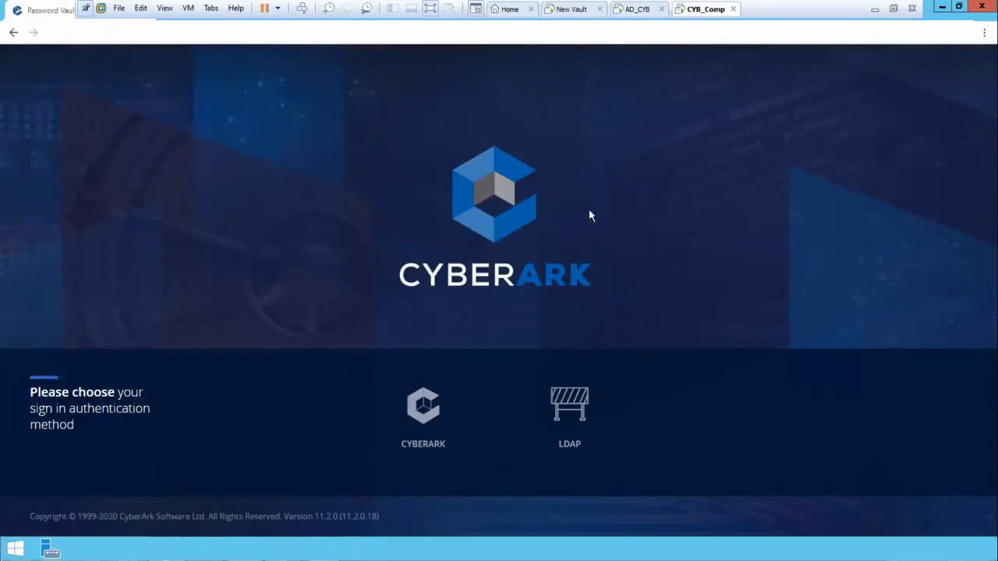
Sign in to PVWA through LDAP as user1 with that user's password
left_click(569, 434)
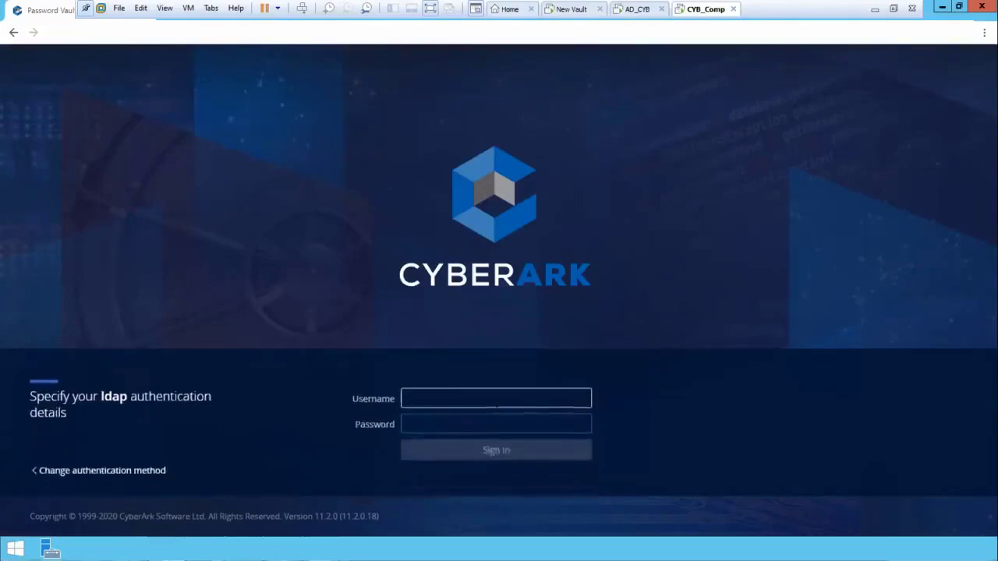
type("user1")
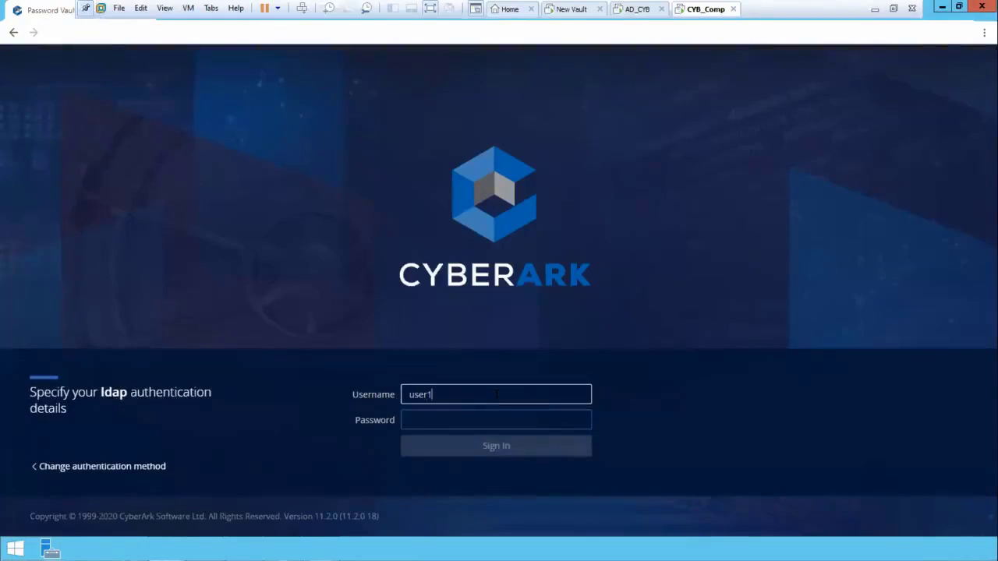
key("Tab")
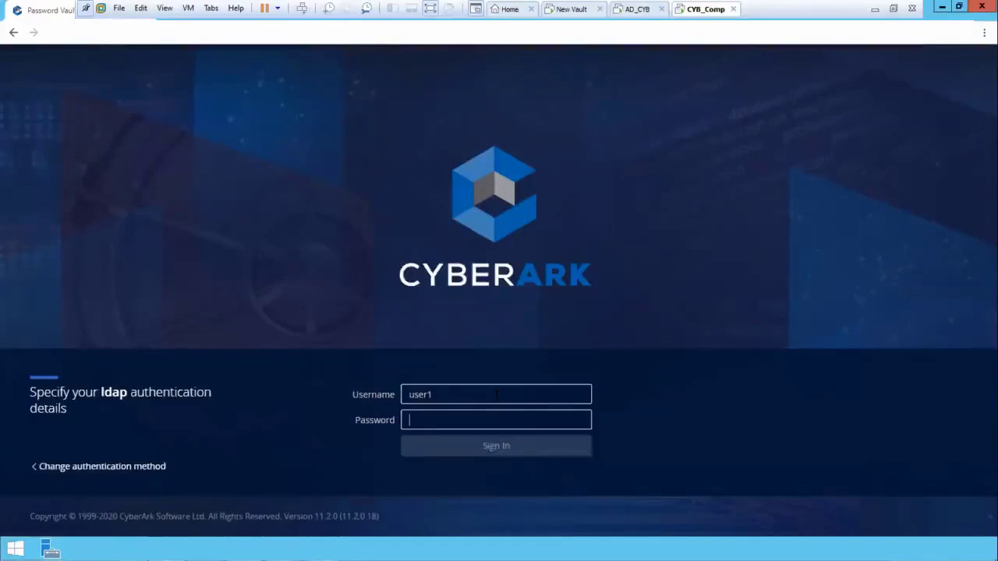
type("•••••••")
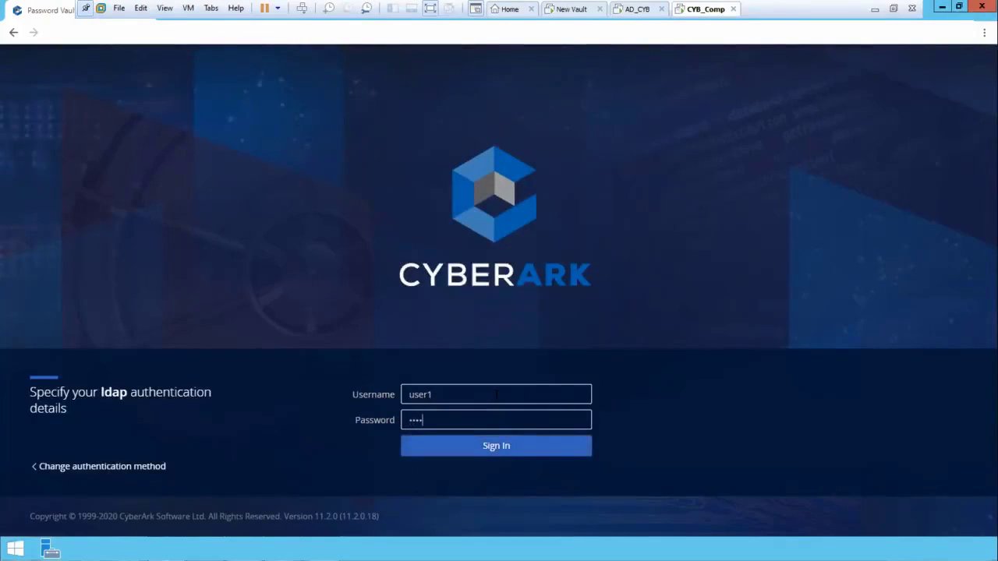
type("••••")
key("Return")
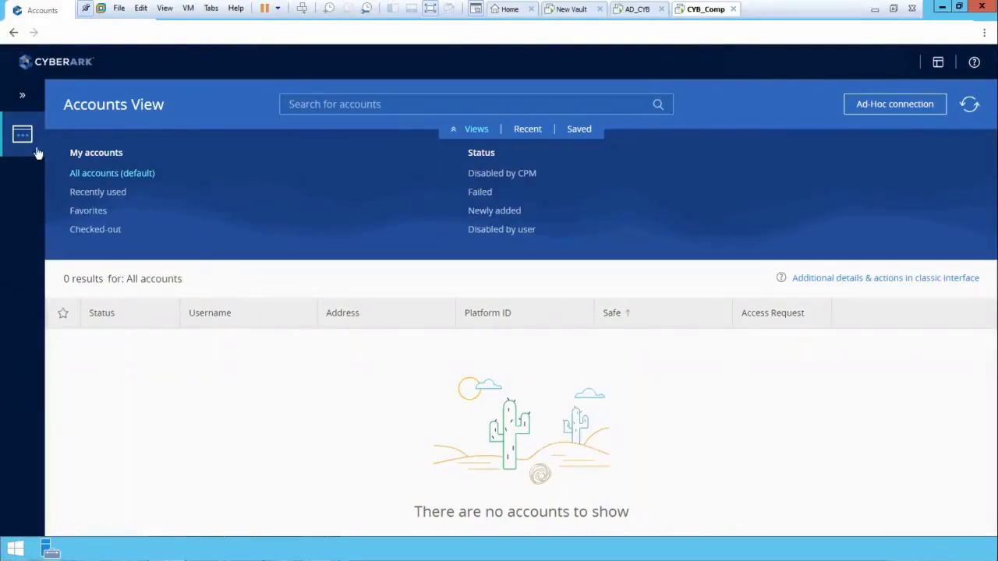
Search all accounts as the LDAP user, confirming 0 results
mouse_move(29, 147)
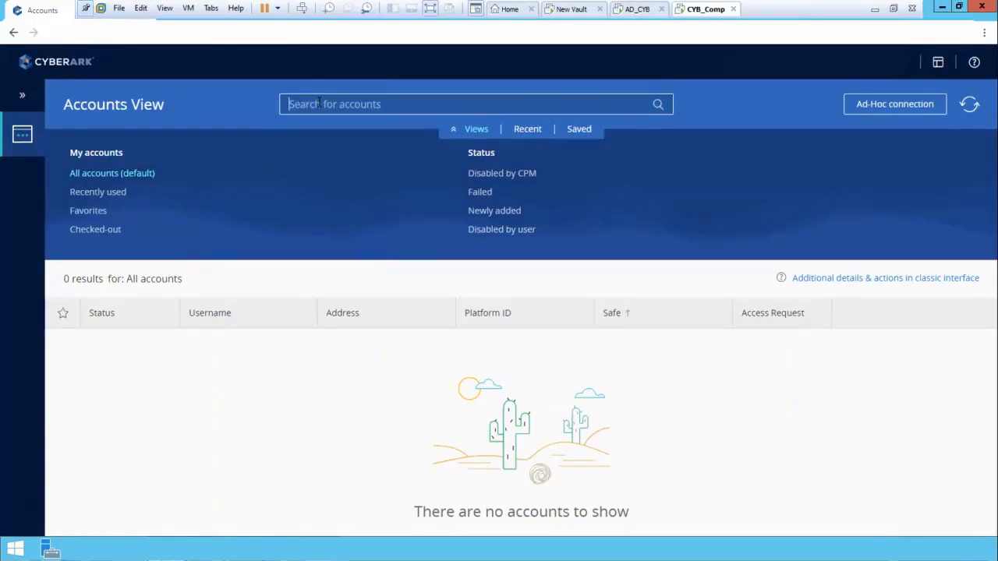
key("Return")
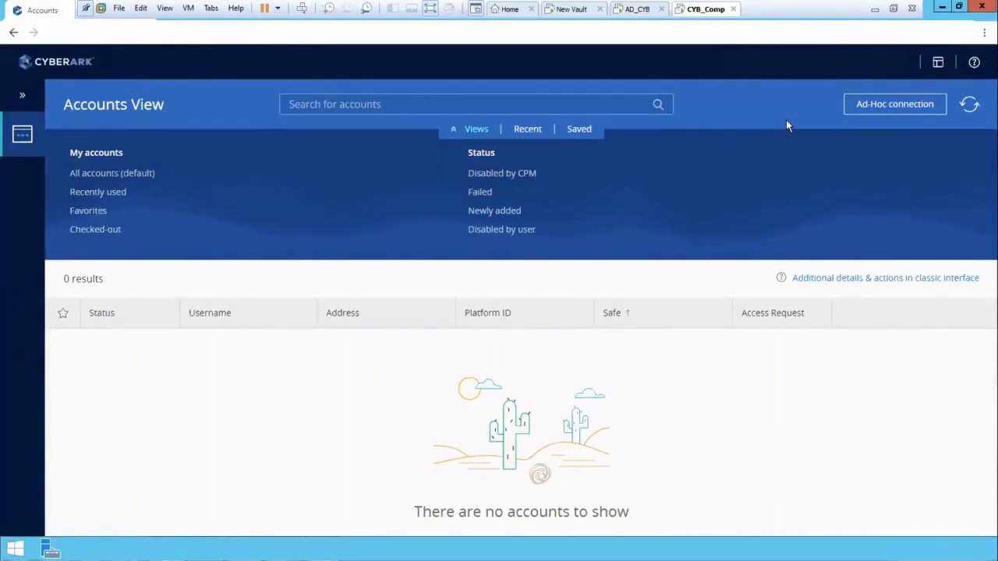
Sign the LDAP user out of PVWA and minimize Chrome to reveal the desktop
left_click(909, 70)
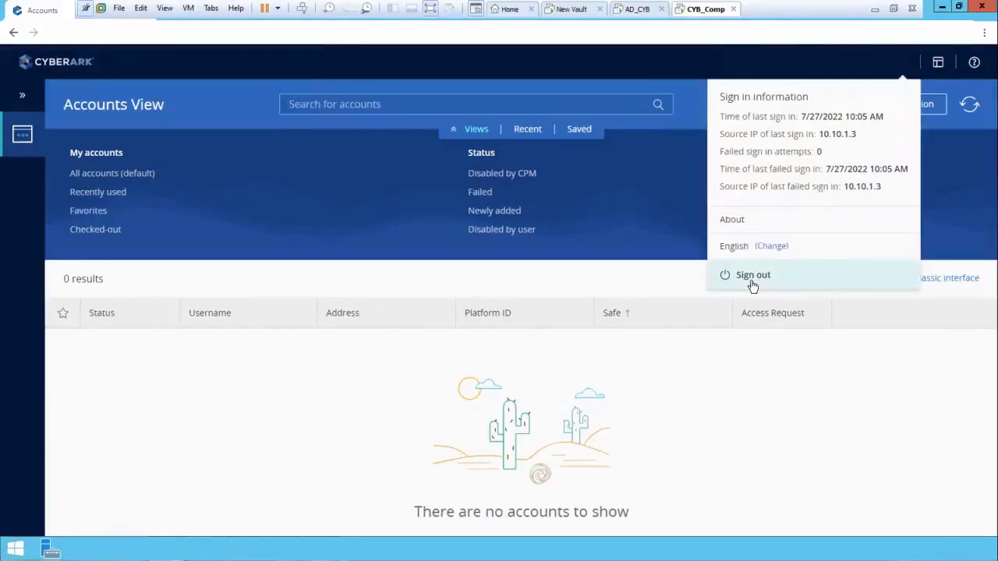
left_click(813, 429)
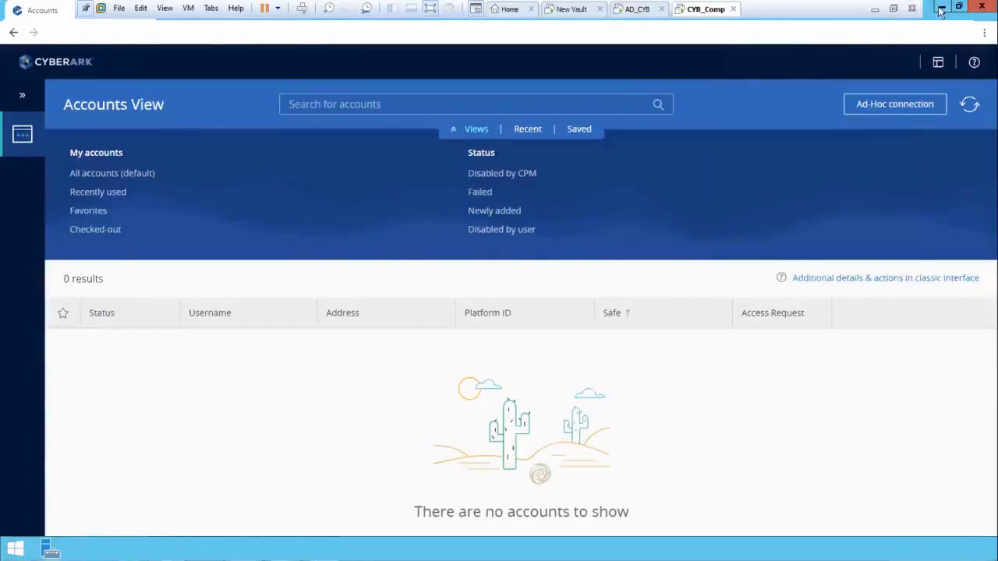
left_click(907, 67)
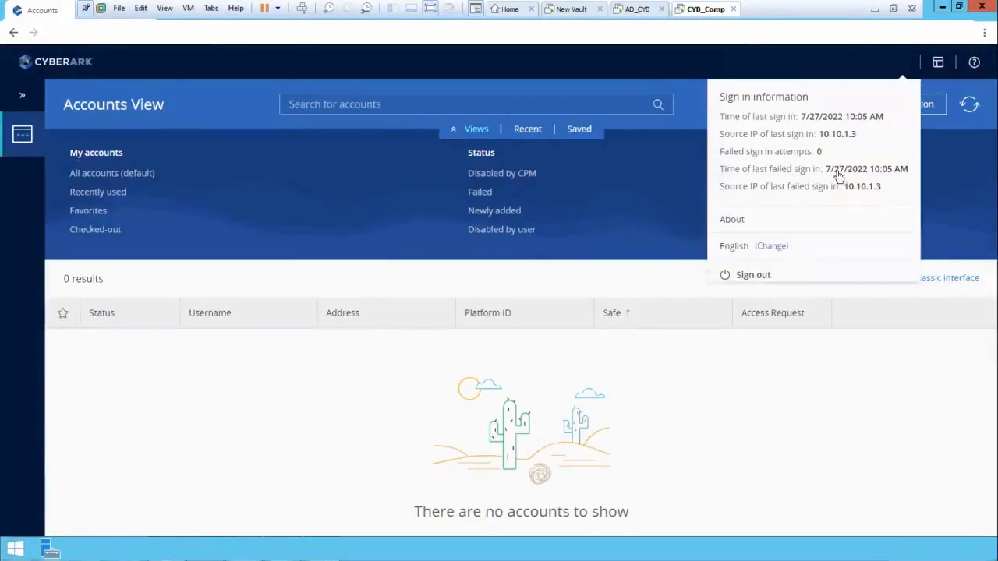
left_click(775, 274)
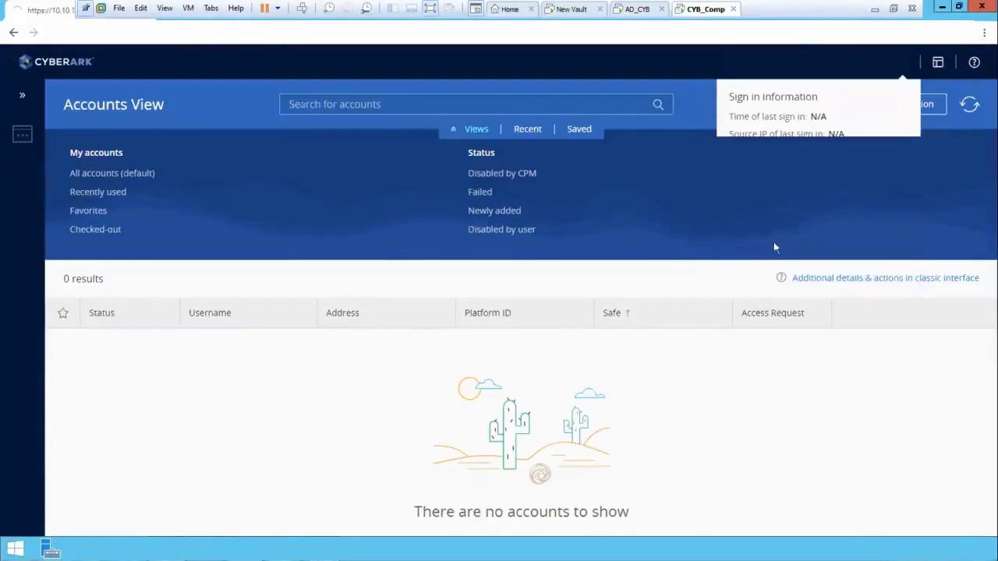
left_click(945, 9)
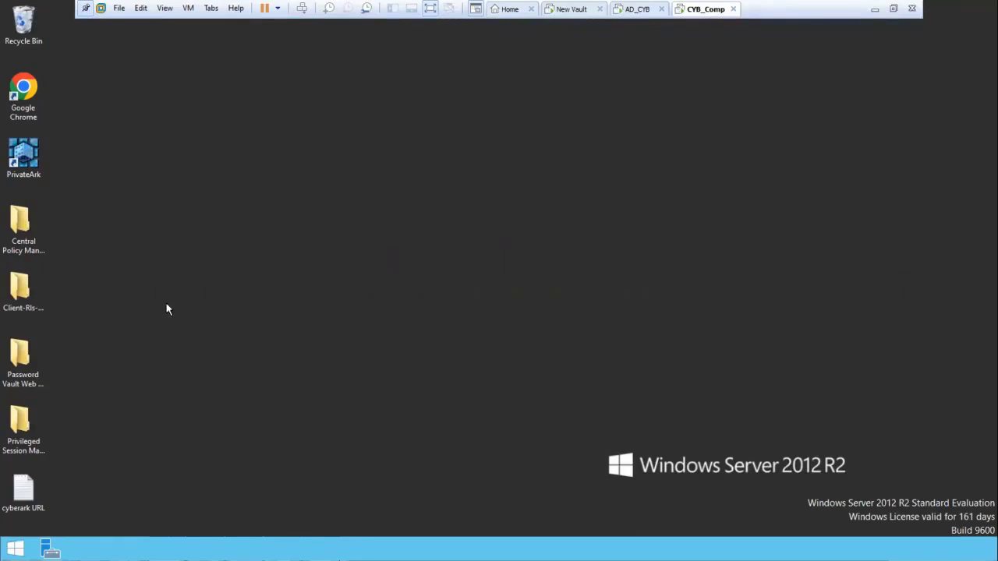
Launch PrivateArk and log on to Primary Vault with the Administrator password
double_click(24, 154)
double_click(34, 106)
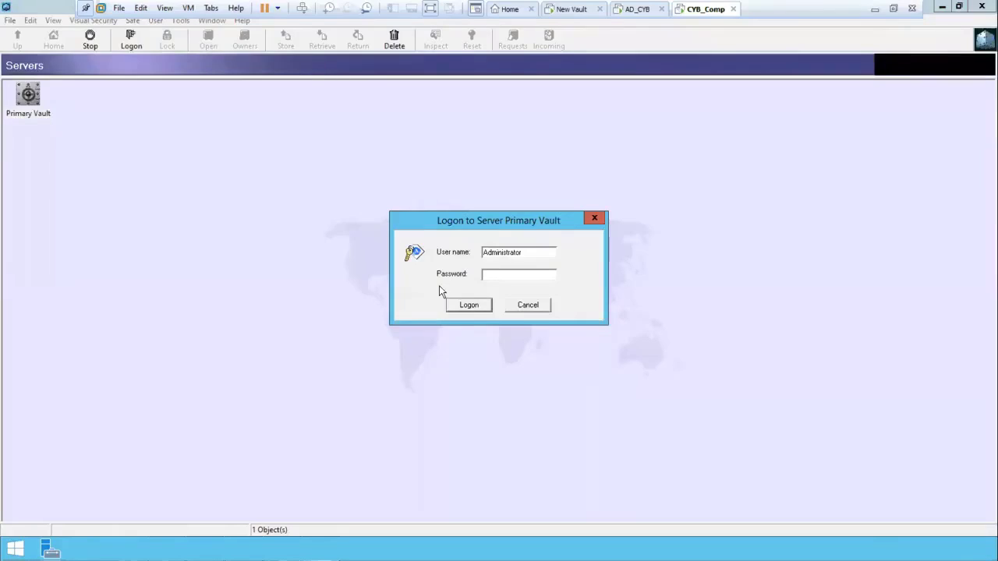
type("1yberark1")
key("Return")
left_click(439, 286)
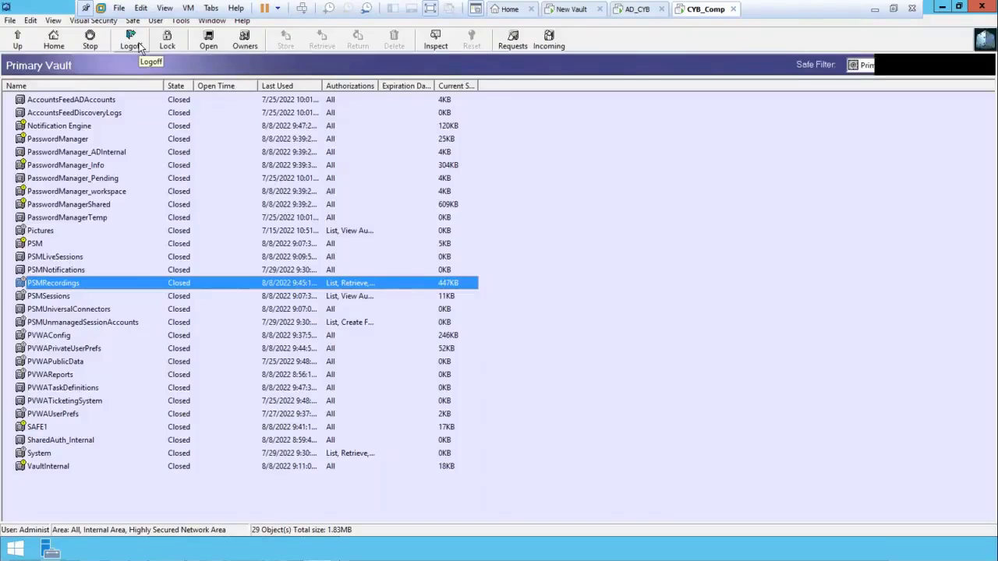
Log off the Primary Vault and cancel the reopened logon dialog
left_click(131, 41)
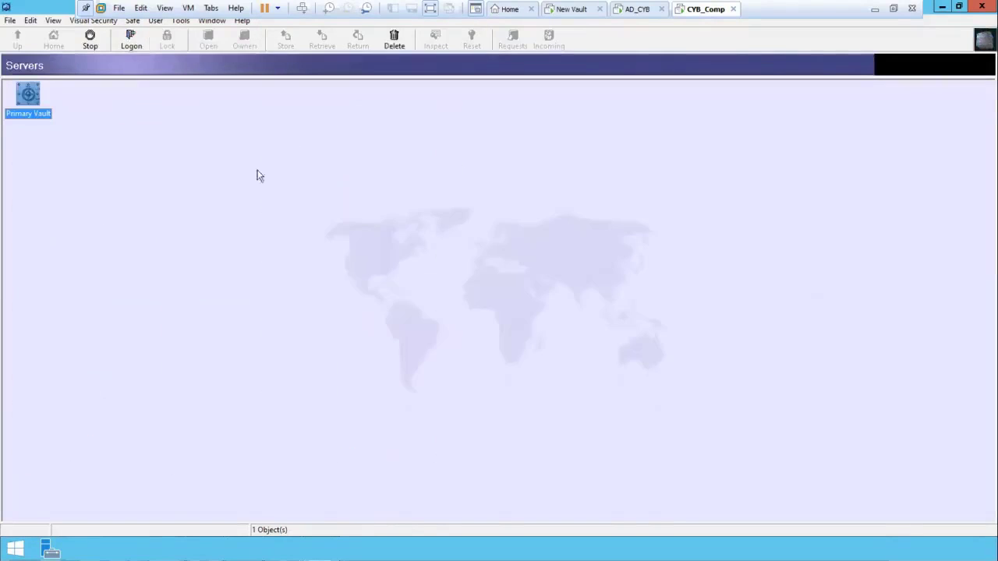
double_click(34, 100)
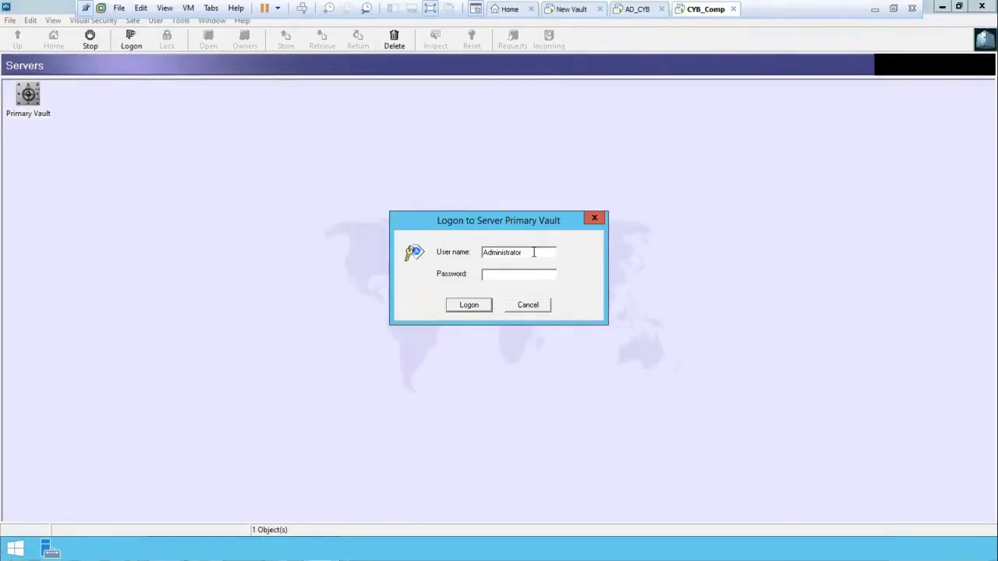
left_click(534, 305)
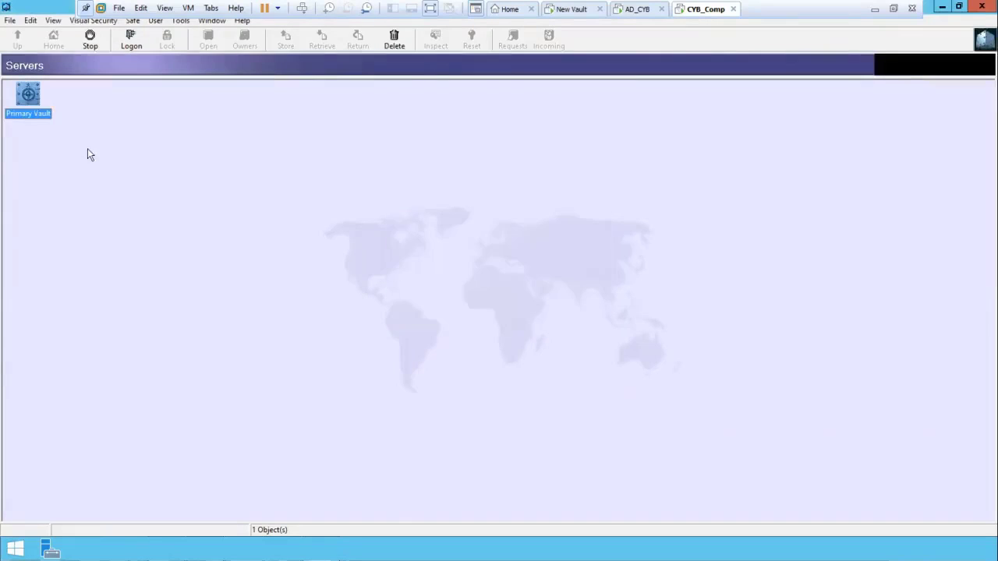
right_click(34, 98)
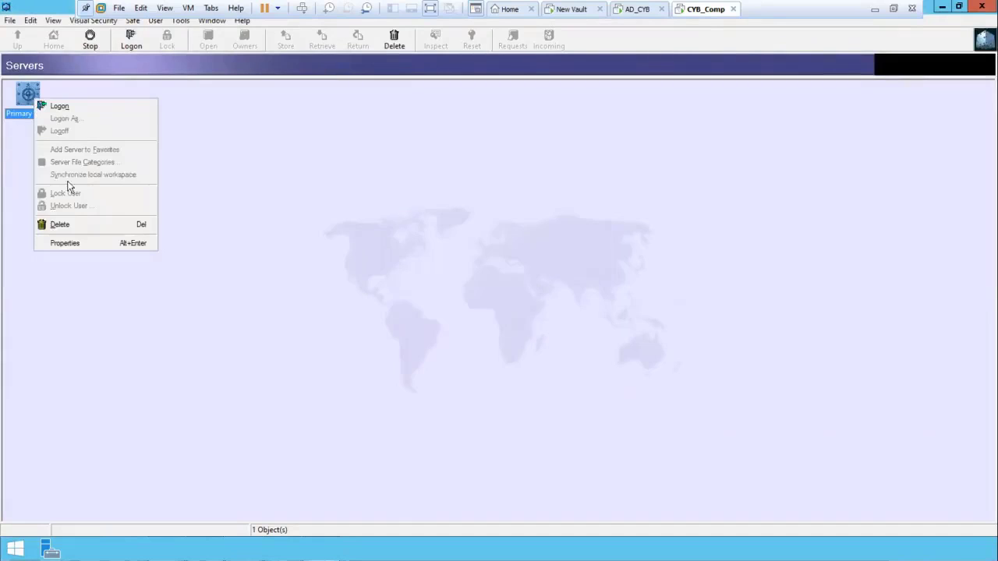
left_click(70, 245)
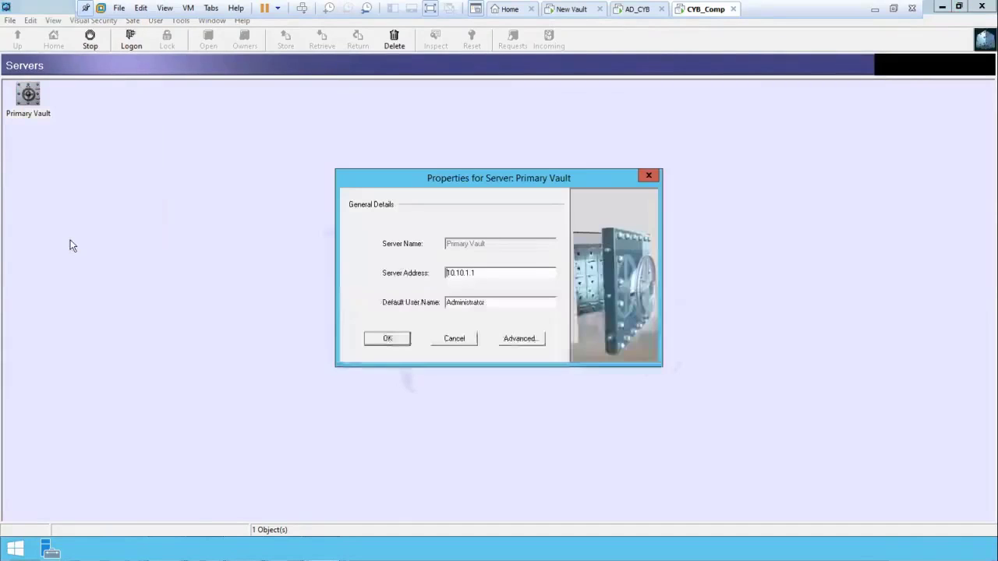
left_click(513, 340)
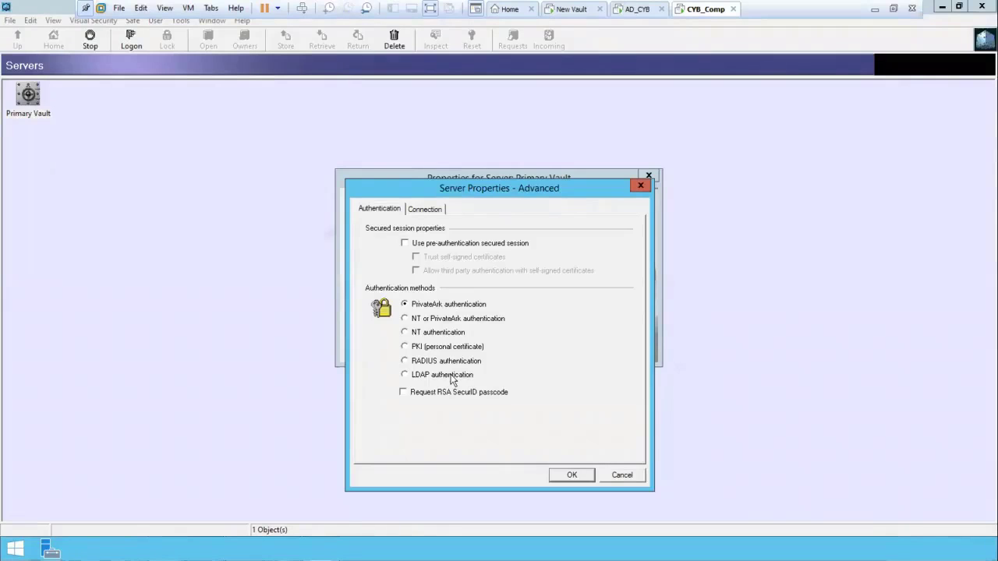
left_click(451, 378)
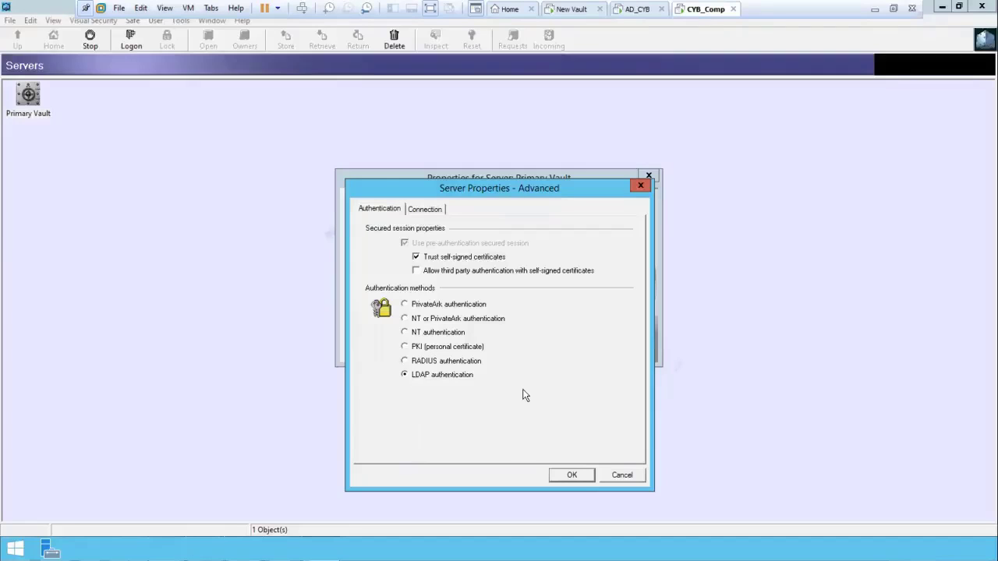
left_click(572, 476)
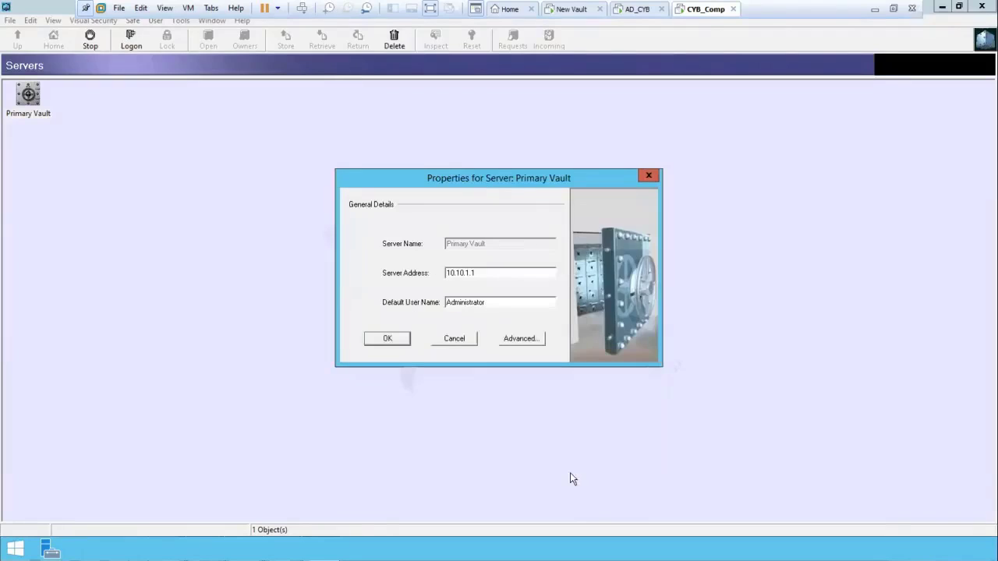
left_click(387, 338)
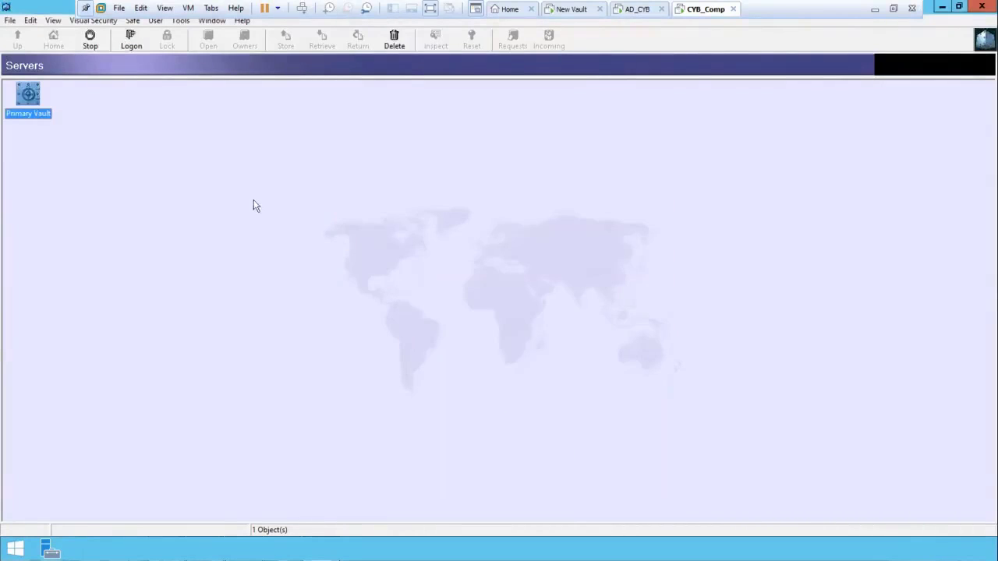
Attempt a Primary Vault logon with the domain account, dismiss the authentication error, and switch to AD_CYB
double_click(30, 94)
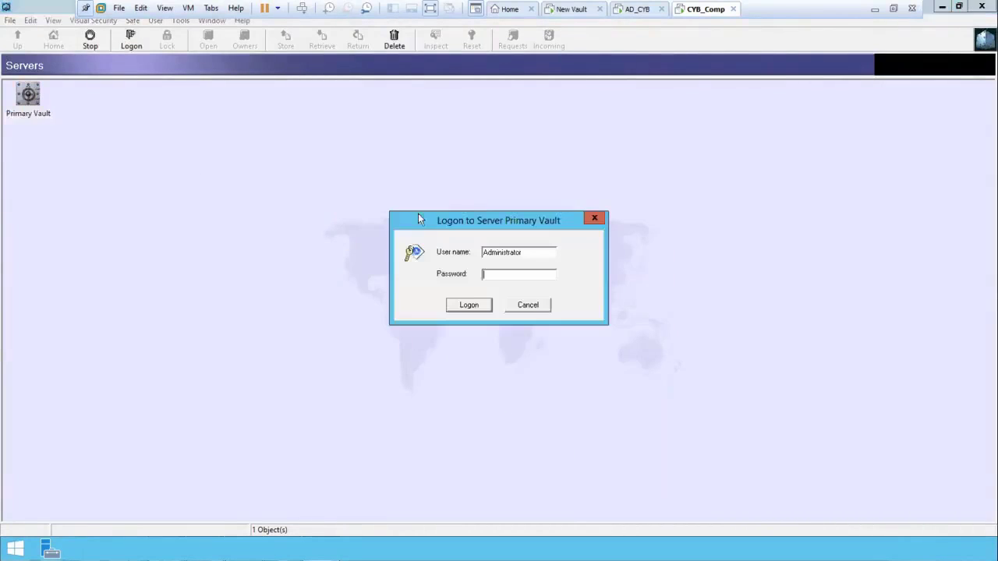
left_click_drag(474, 252, 464, 257)
type("vinayakadm")
left_click(483, 275)
type("********")
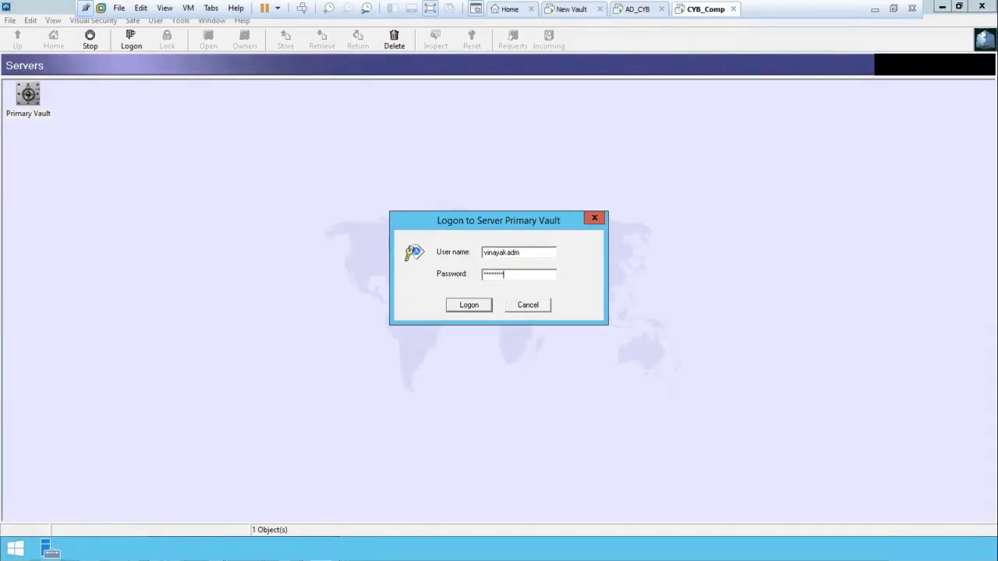
key("Return")
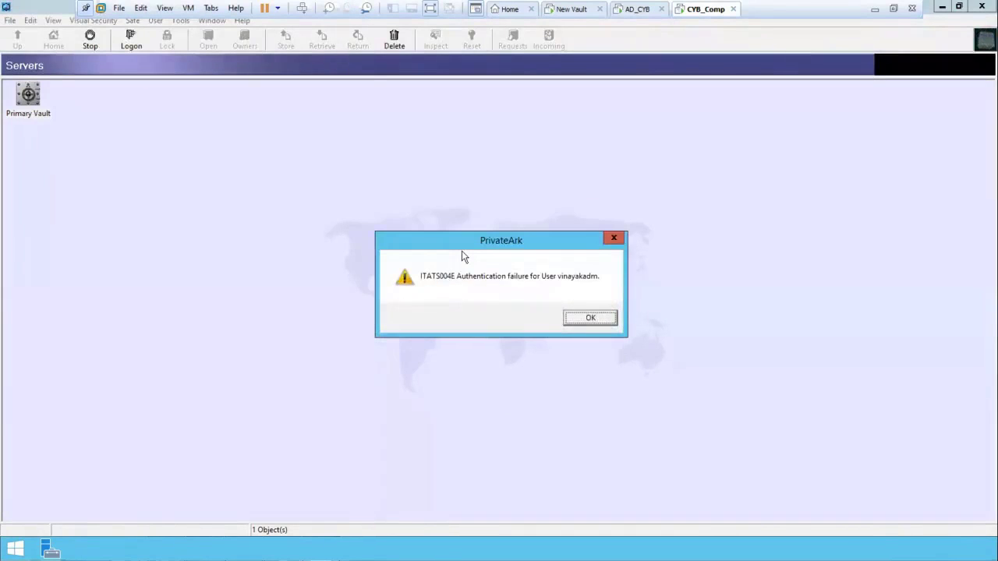
left_click(602, 320)
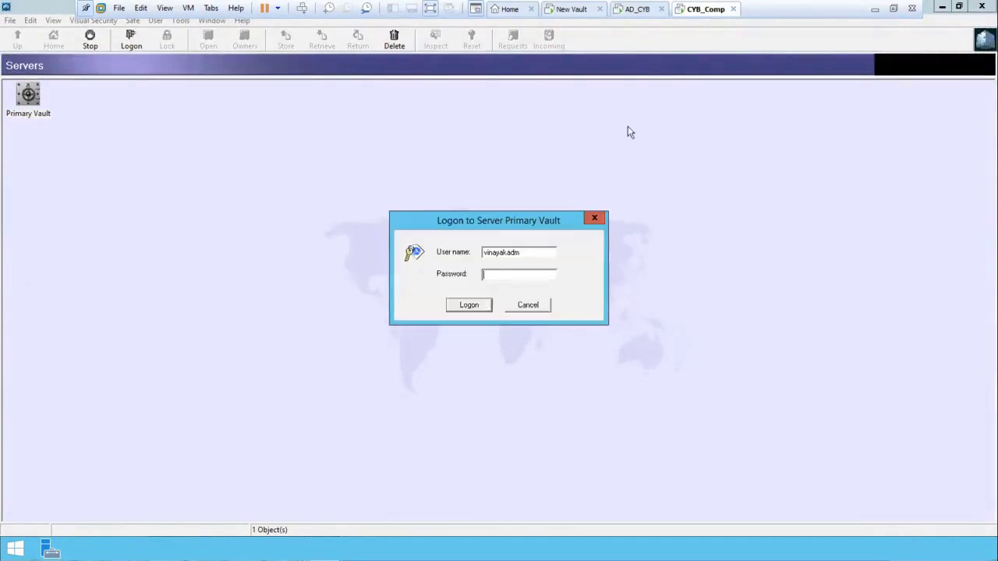
left_click(634, 11)
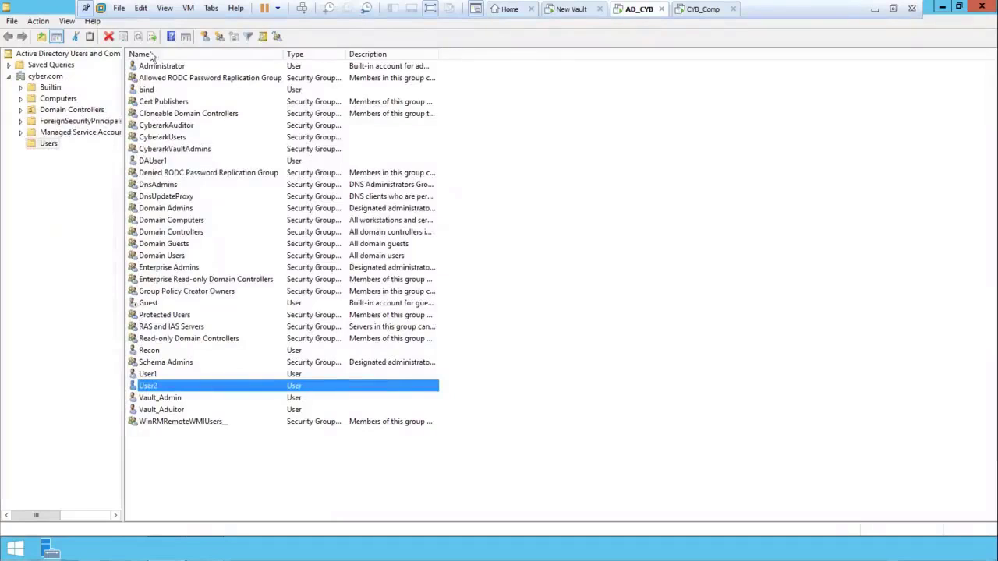
left_click(263, 37)
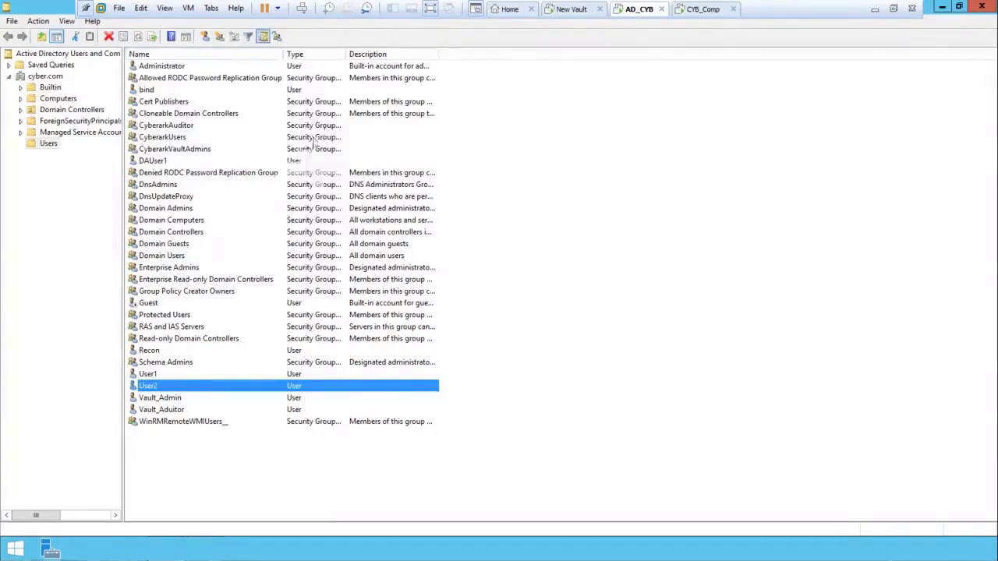
left_click(250, 117)
type("vinayakadm")
key("Return")
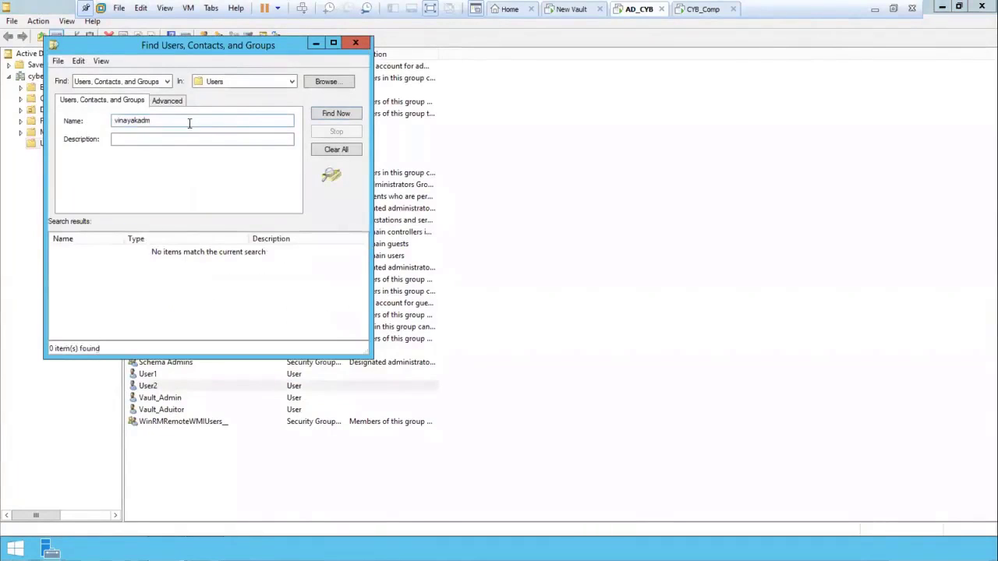
left_click(355, 43)
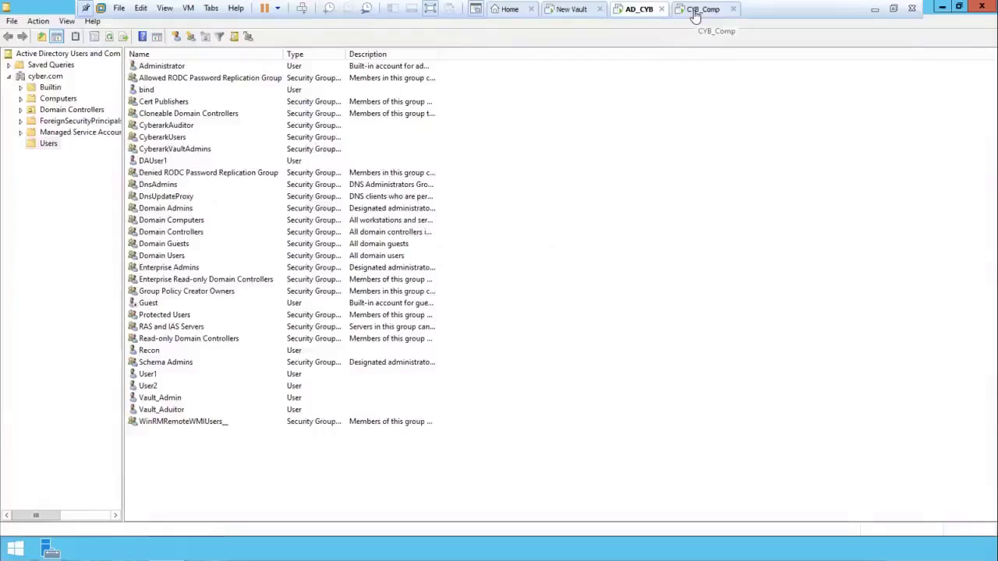
Try logging on to Primary Vault as vault_admin, dismiss the ITATS004E failure, and return to AD_CYB
left_click(695, 12)
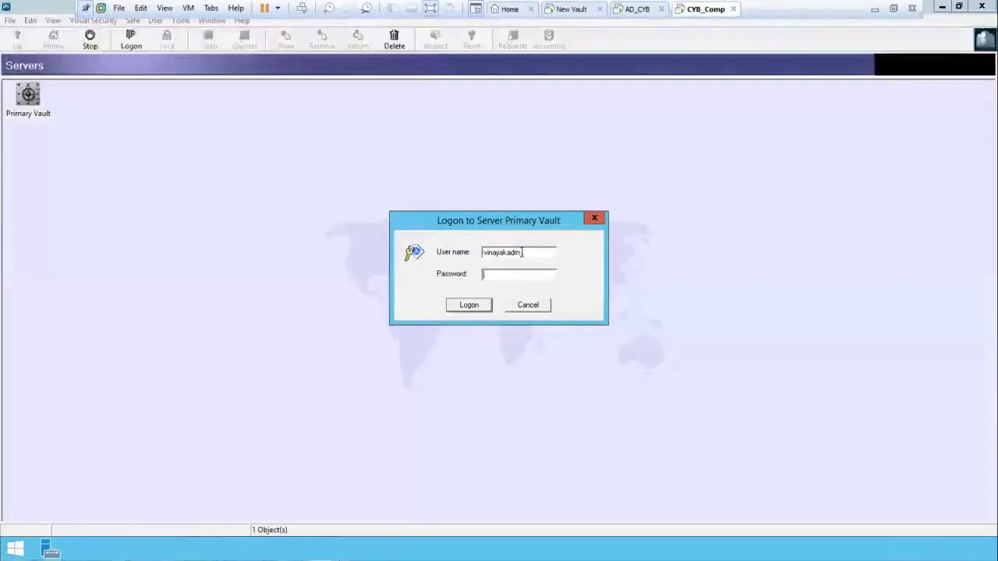
left_click_drag(522, 252, 430, 251)
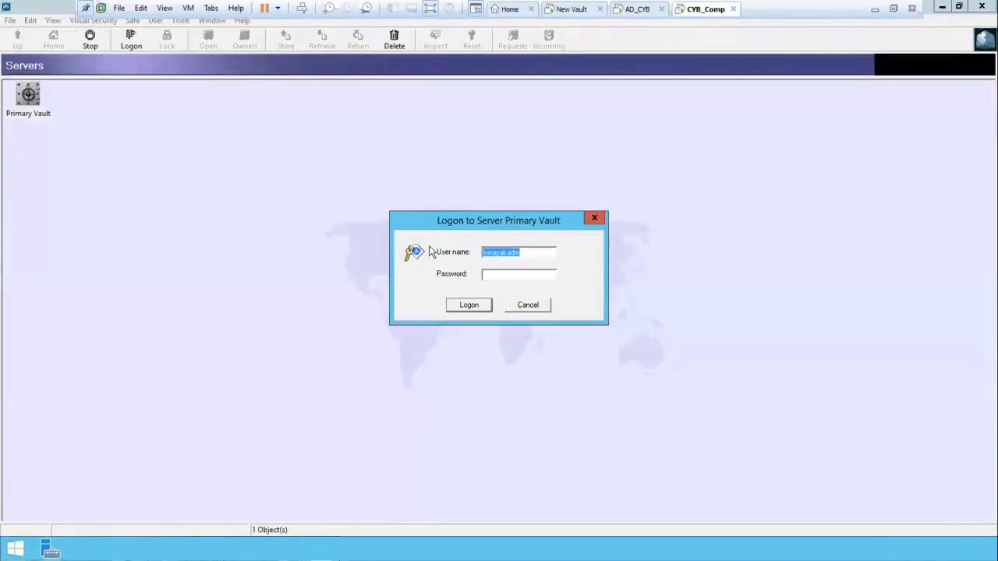
left_click(628, 11)
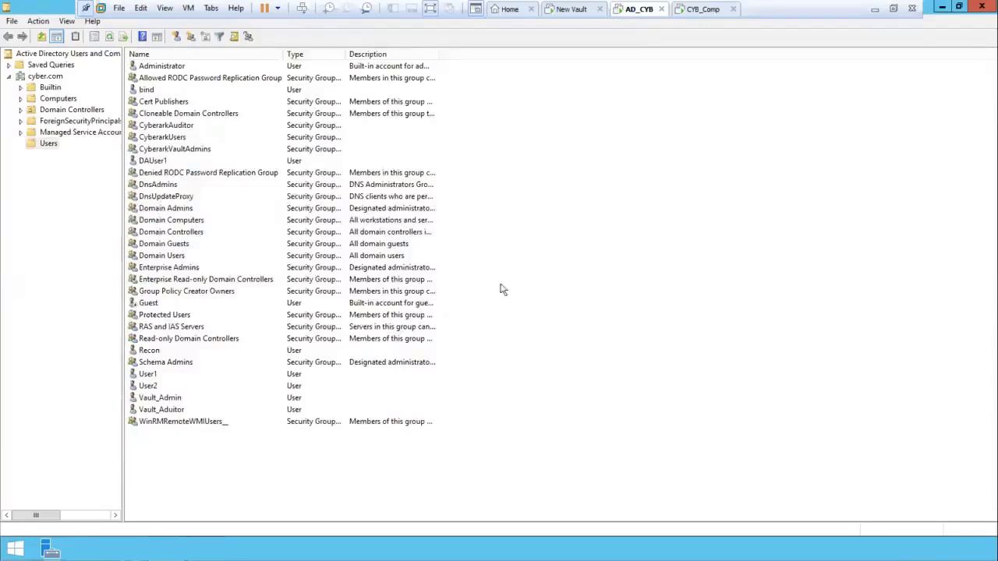
left_click(715, 11)
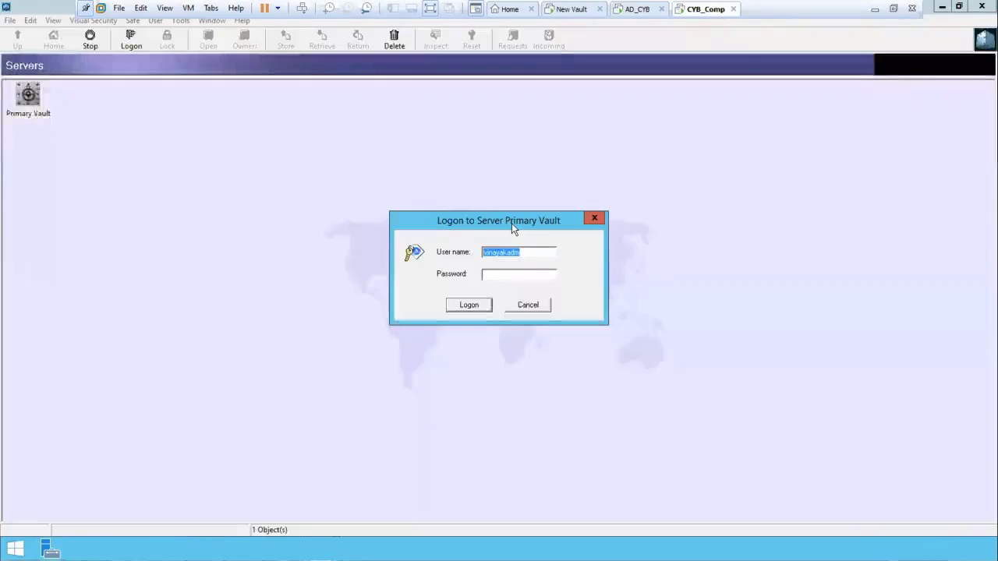
type("vau")
type("t")
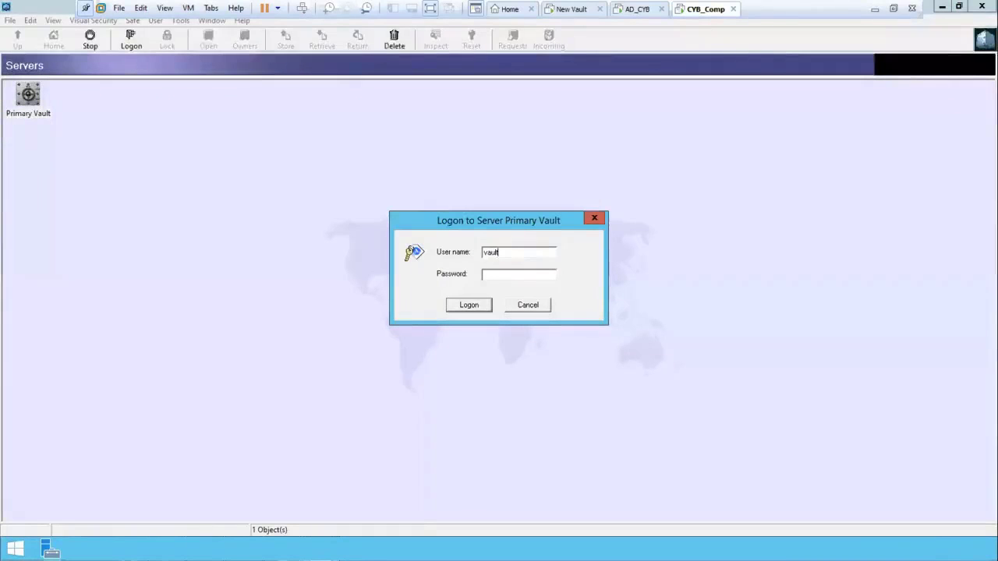
type("_admin")
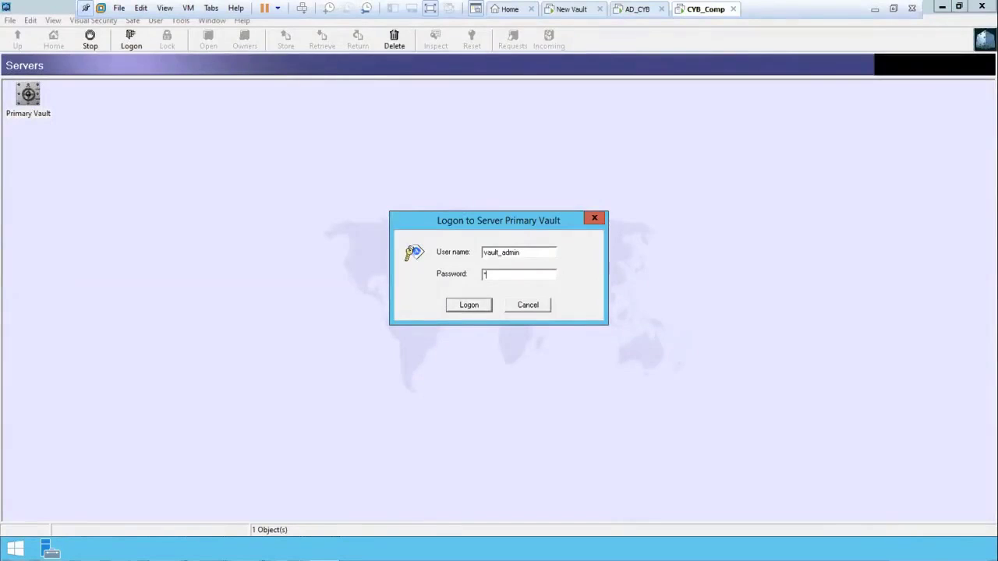
type("********")
key("Return")
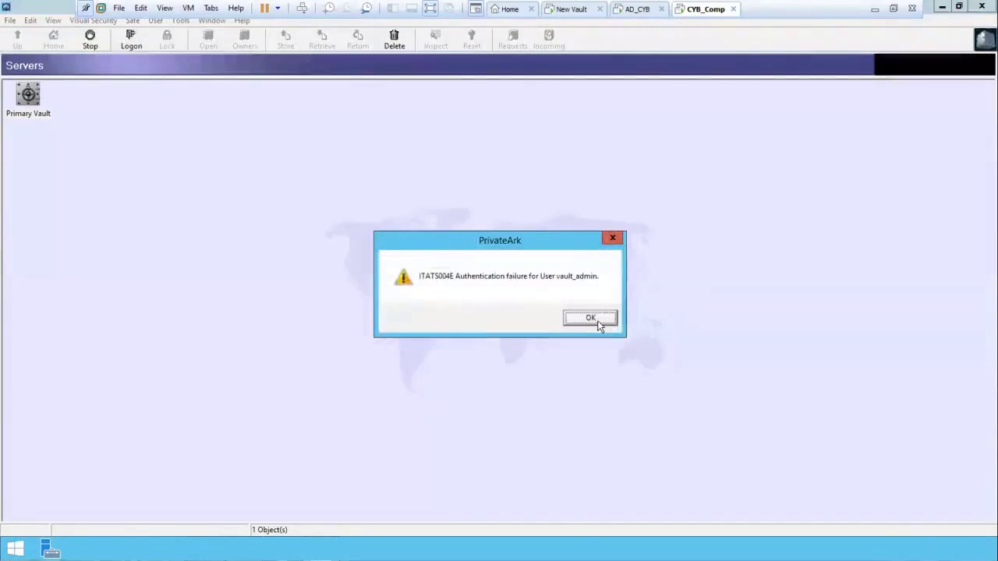
left_click(597, 318)
left_click(633, 10)
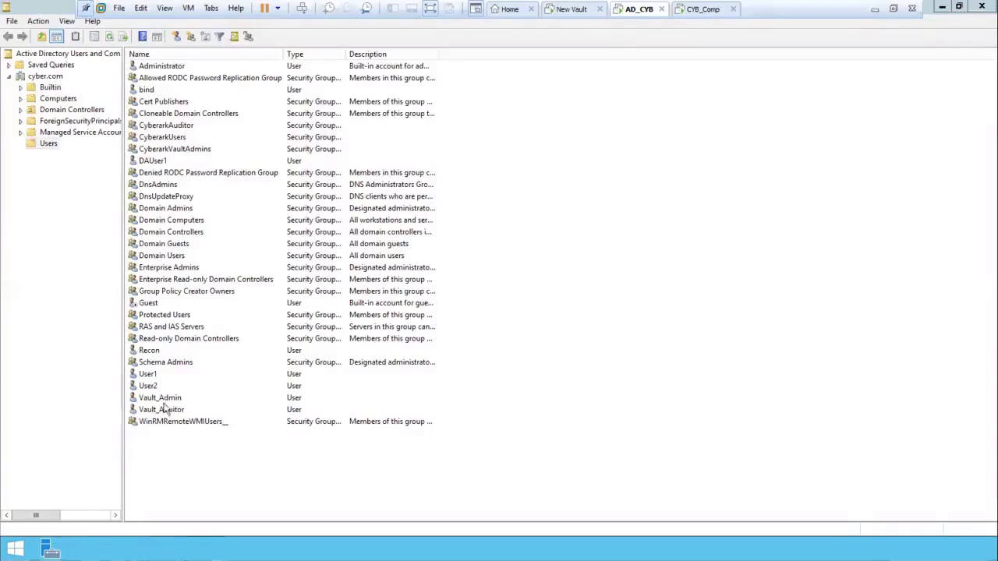
Reset the Vault_Admin account's Active Directory password, confirming the new password twice
left_click(167, 398)
right_click(168, 401)
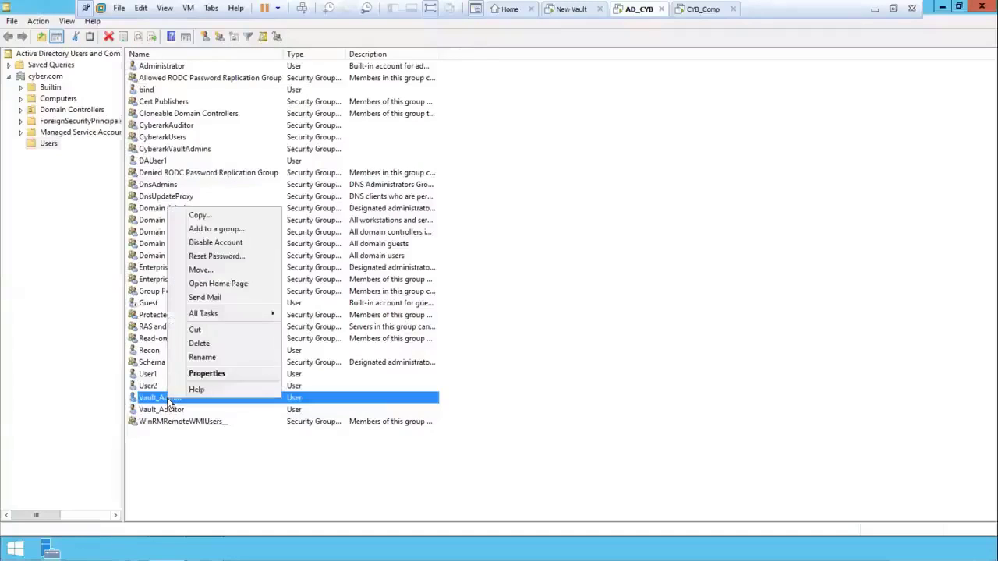
left_click(222, 256)
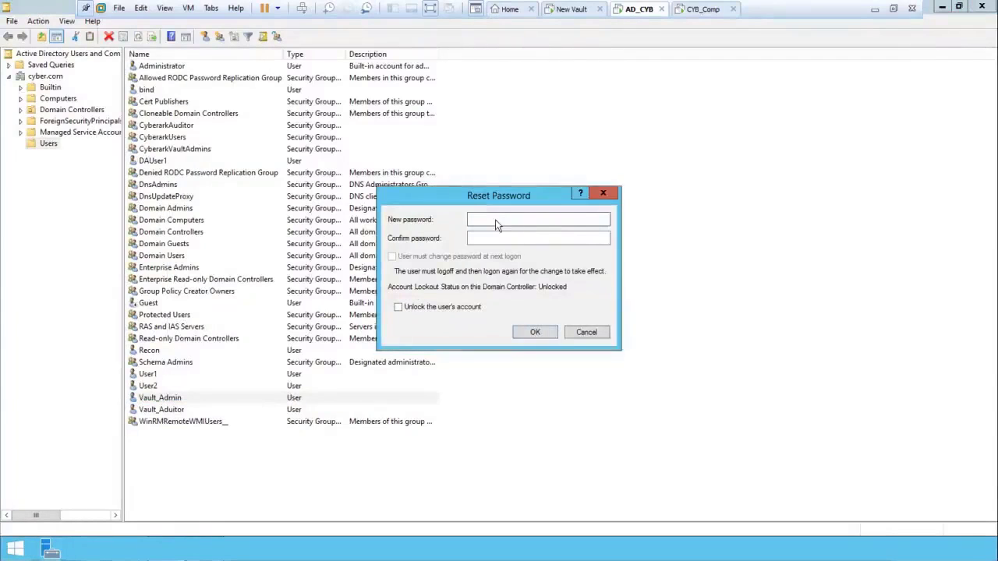
key("Caps_Lock")
type("Cyberark12")
key("Tab")
key("Caps_Lock")
type("Cyberark12")
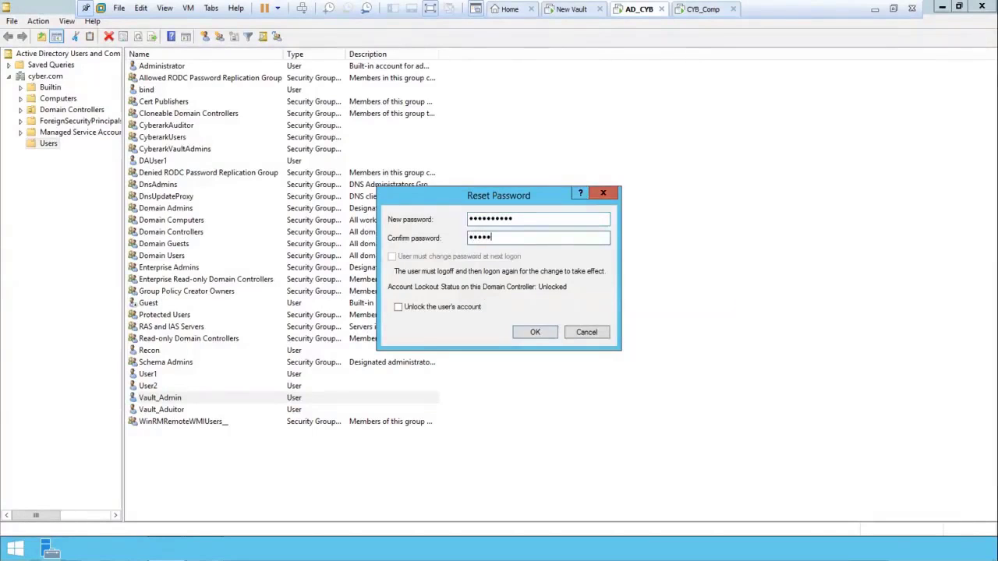
left_click(538, 333)
left_click(584, 323)
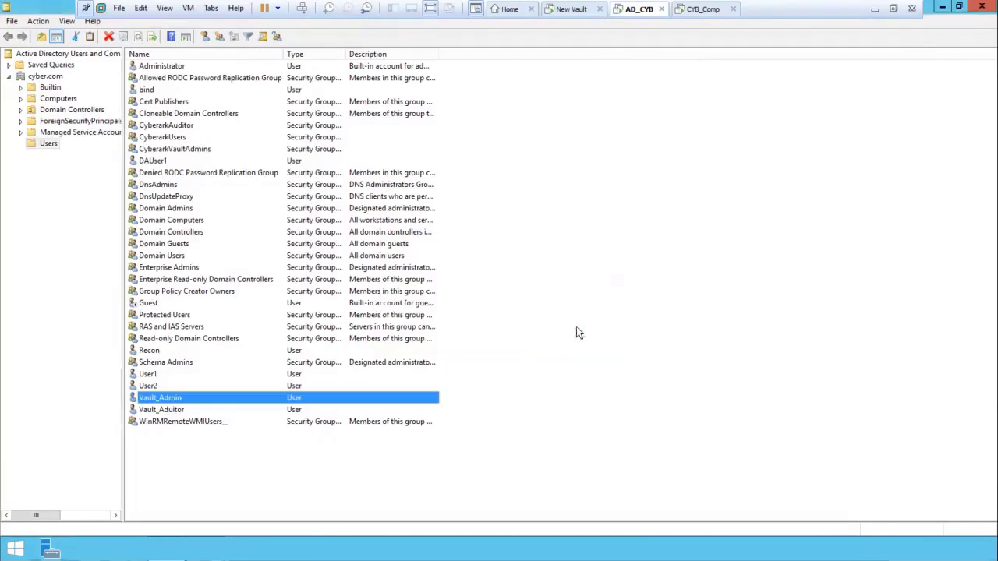
Log on to Primary Vault as vault_admin with the new password, showing its 29 safes
left_click(570, 163)
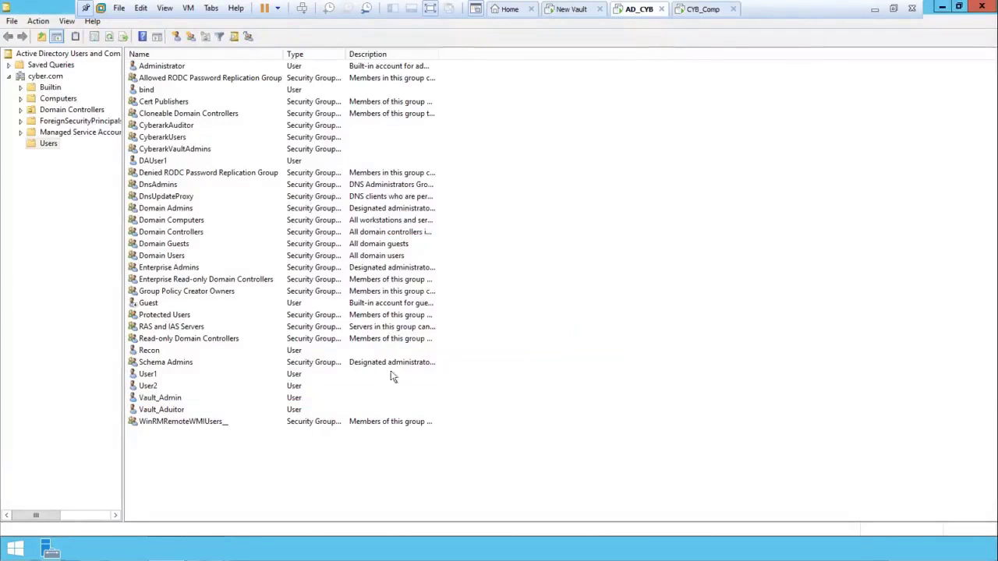
left_click(702, 10)
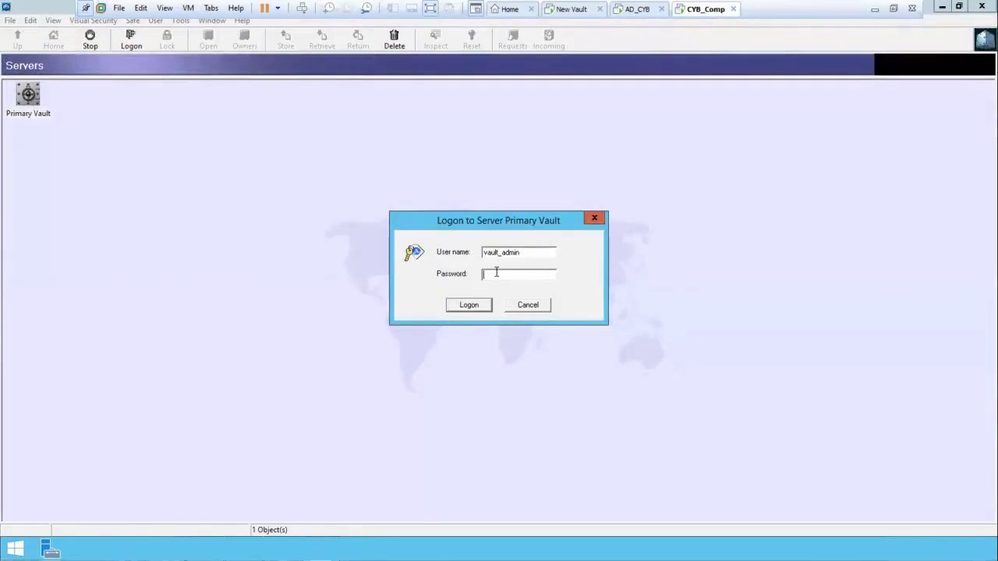
type("********")
key("Return")
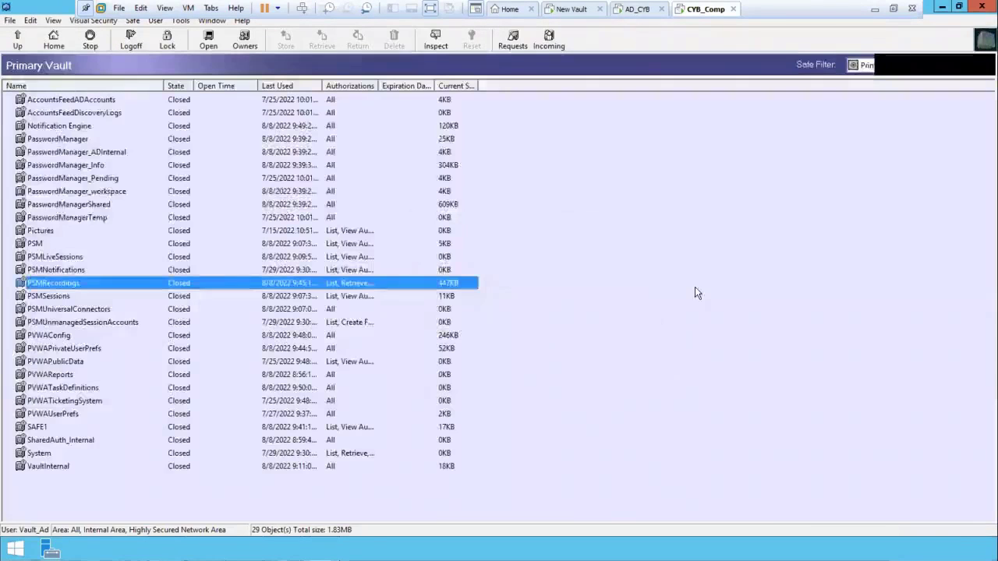
left_click(695, 287)
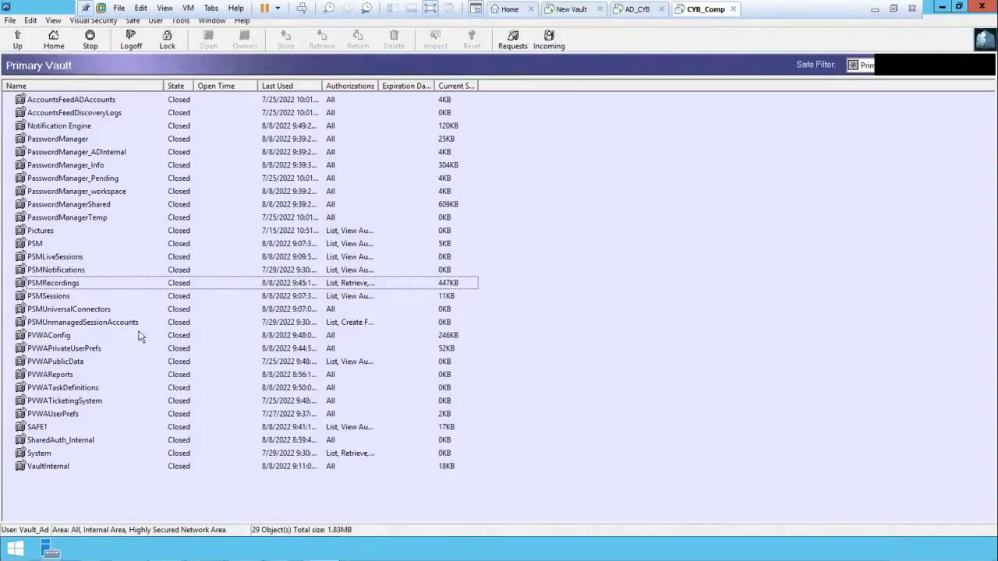
Open the PSMSessions safe to view its files, close it, and log off Primary Vault
double_click(23, 301)
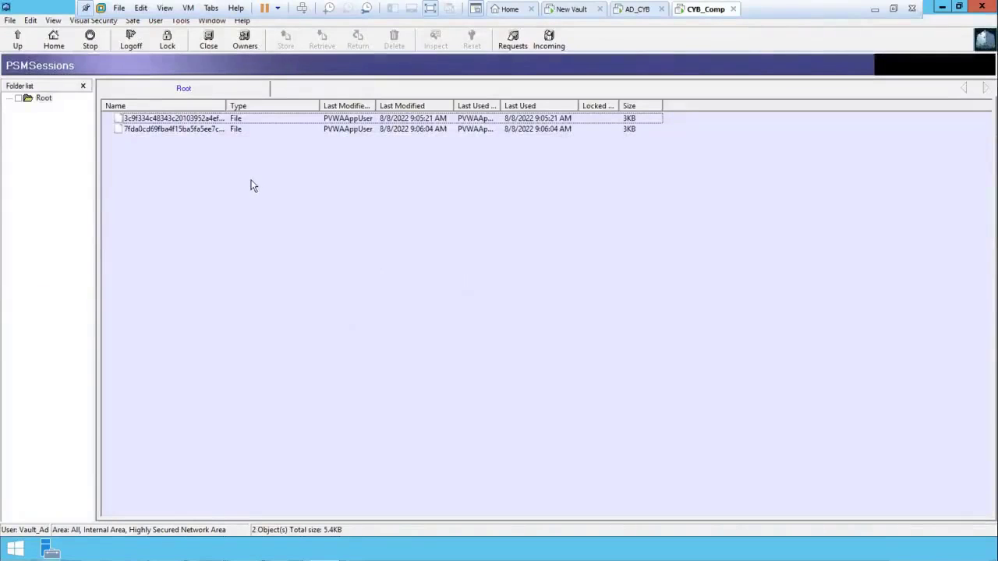
left_click(209, 45)
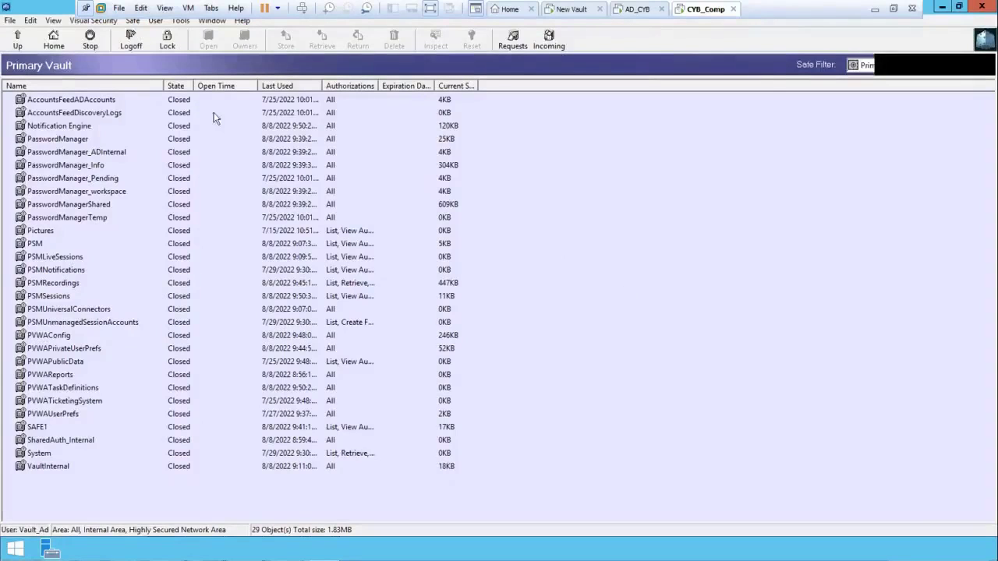
left_click(131, 38)
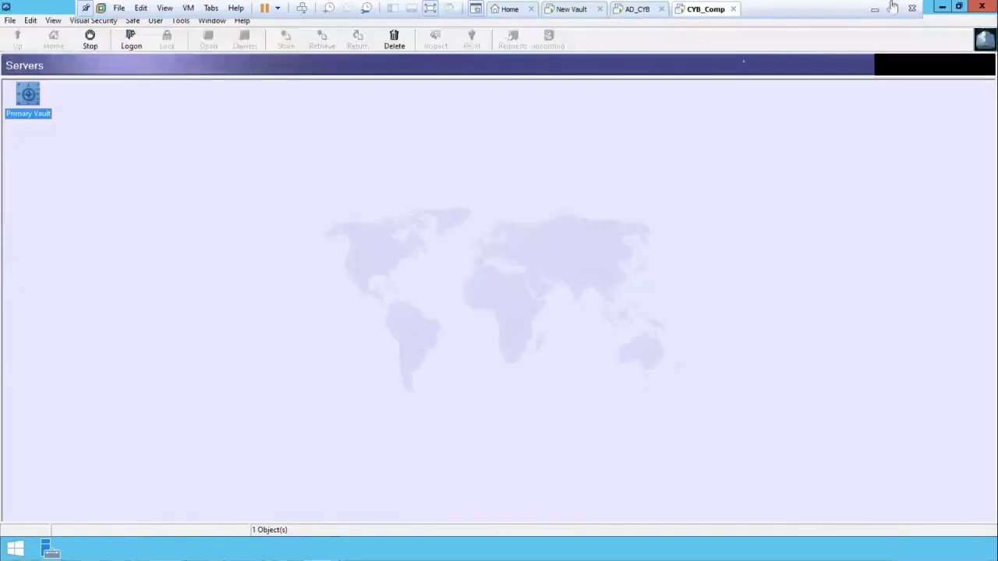
Minimize PrivateArk and sign in to PVWA as administrator using CyberArk authentication
left_click(941, 7)
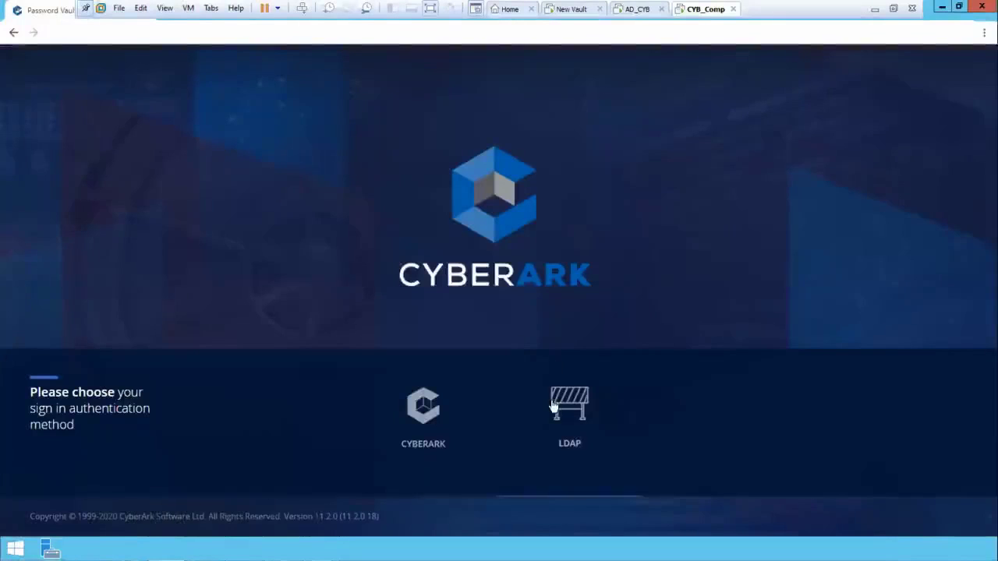
left_click(439, 409)
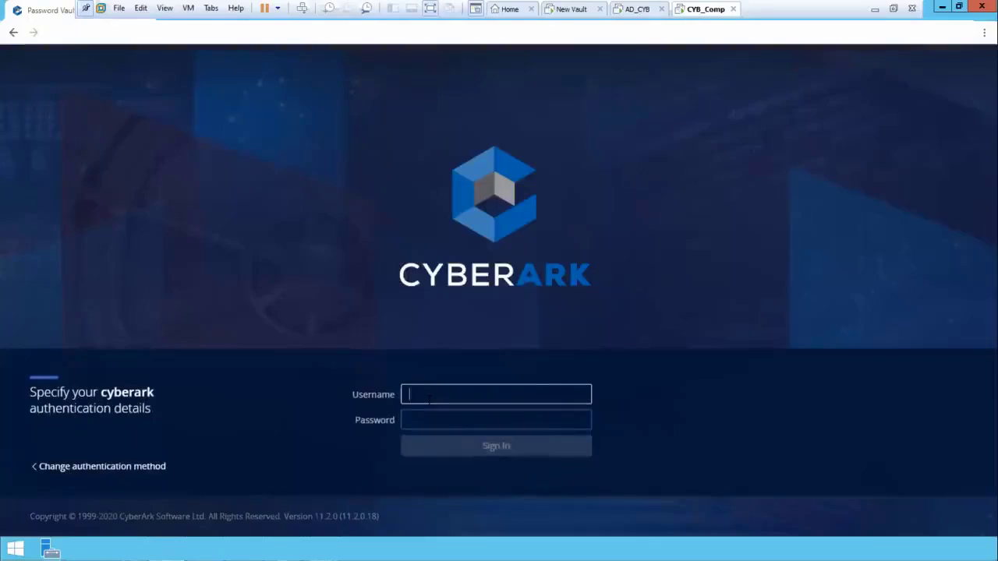
type("administrator")
key("Tab")
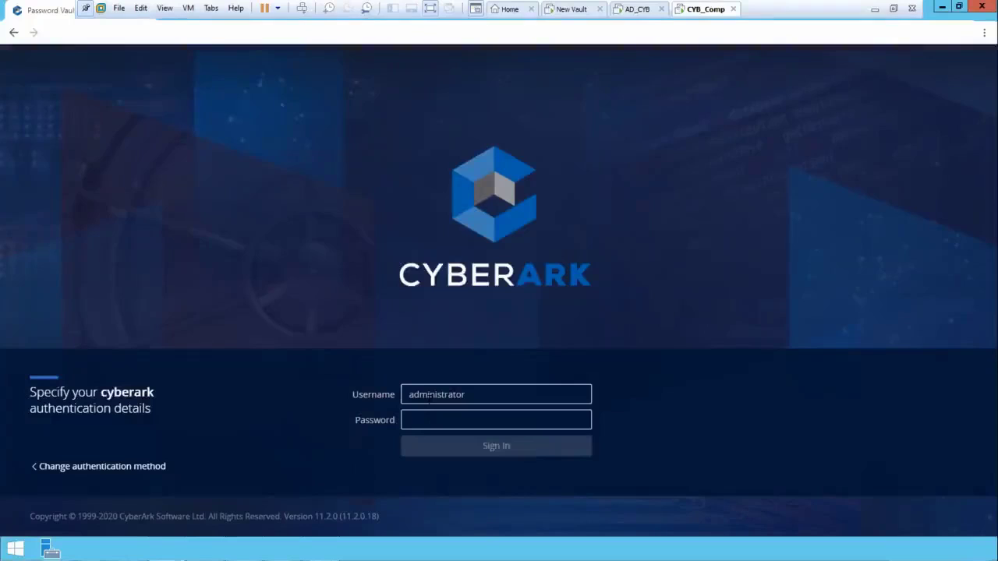
type("Cyber")
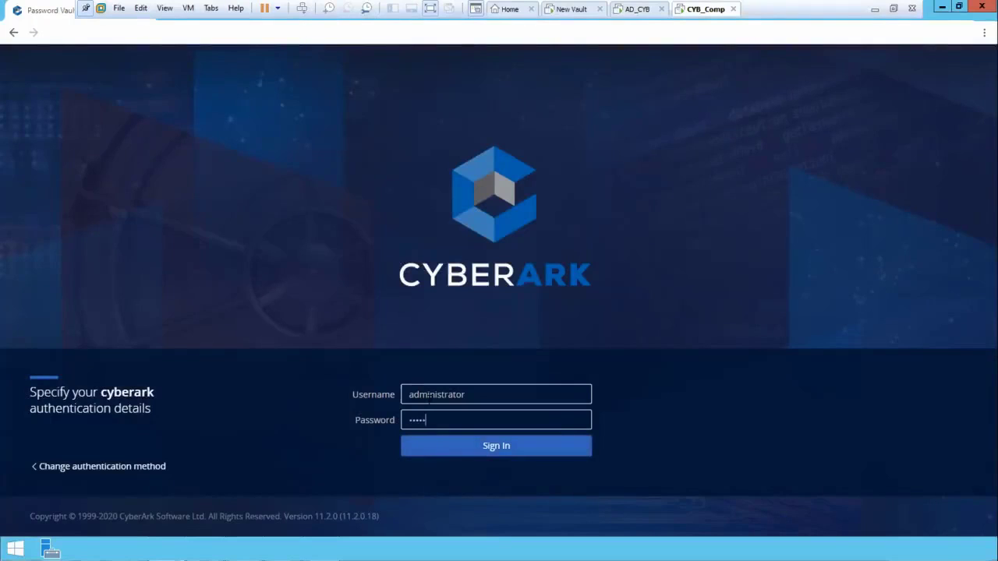
key("Return")
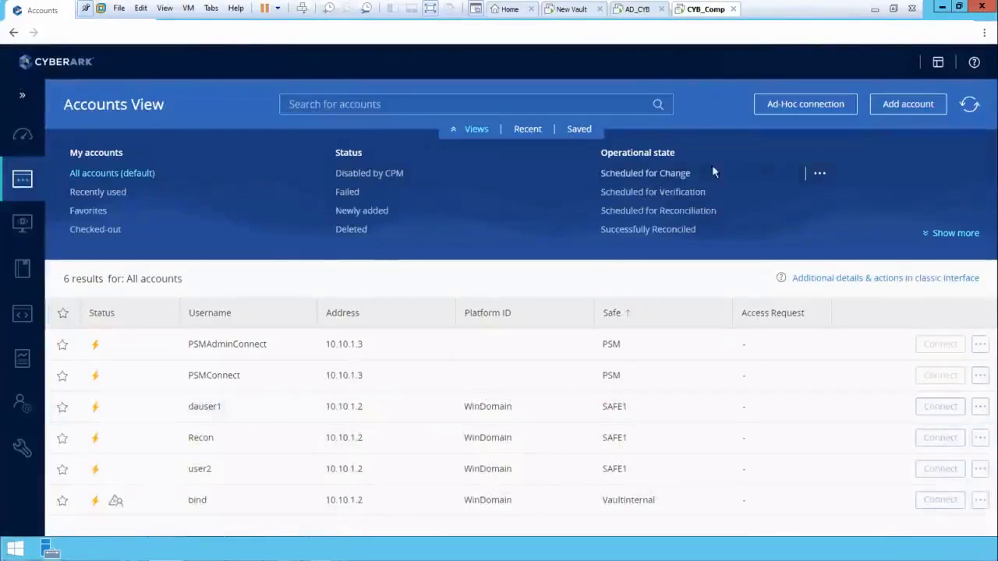
Go to Policies > Access Control (Safes), select SAFE1, and open its Members list
mouse_move(25, 228)
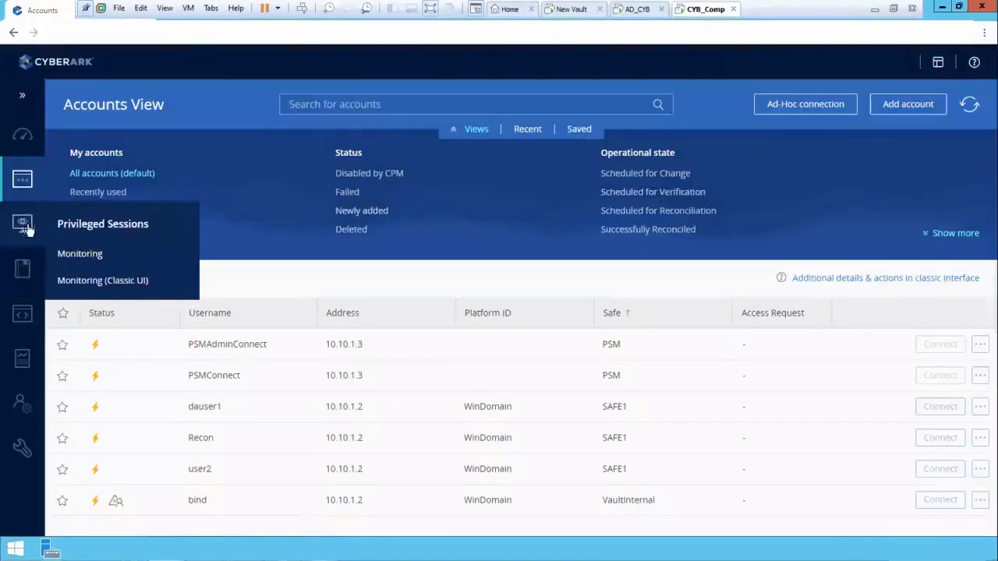
mouse_move(28, 269)
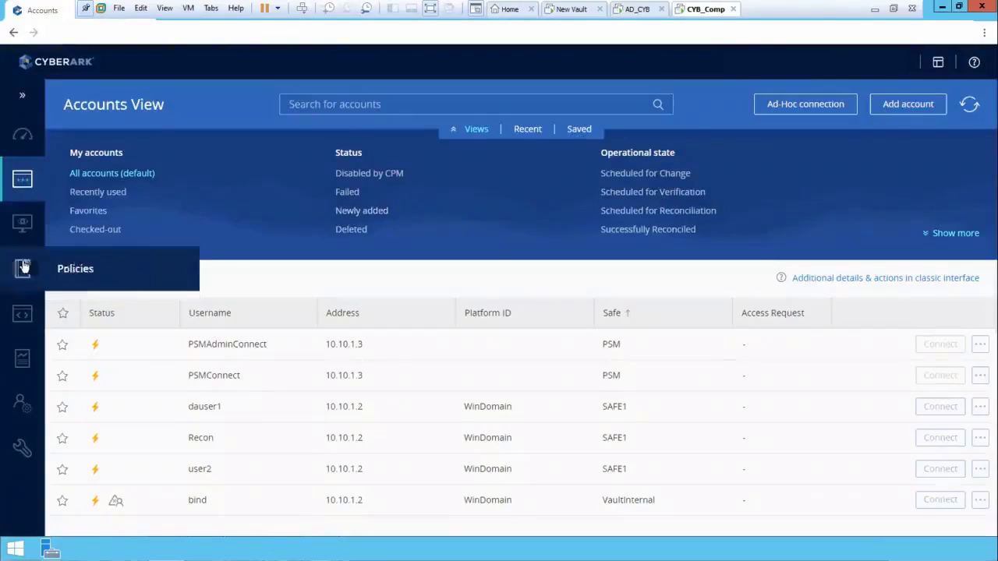
left_click(68, 275)
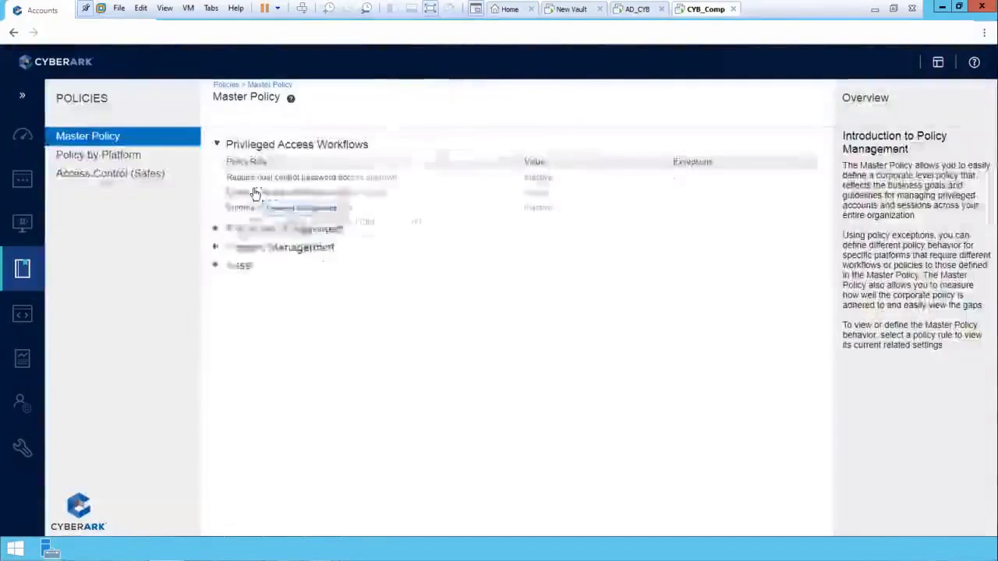
left_click(129, 172)
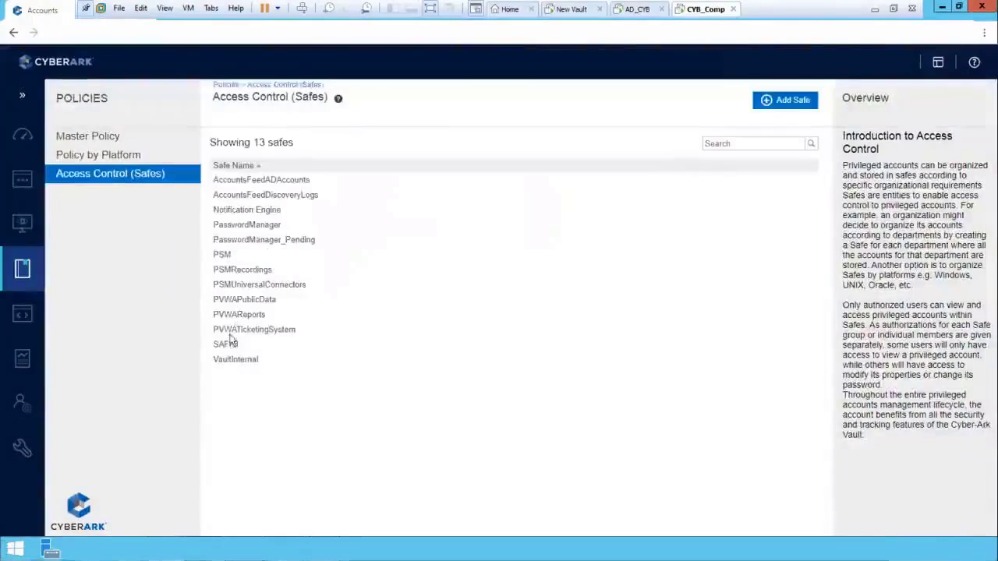
left_click(226, 345)
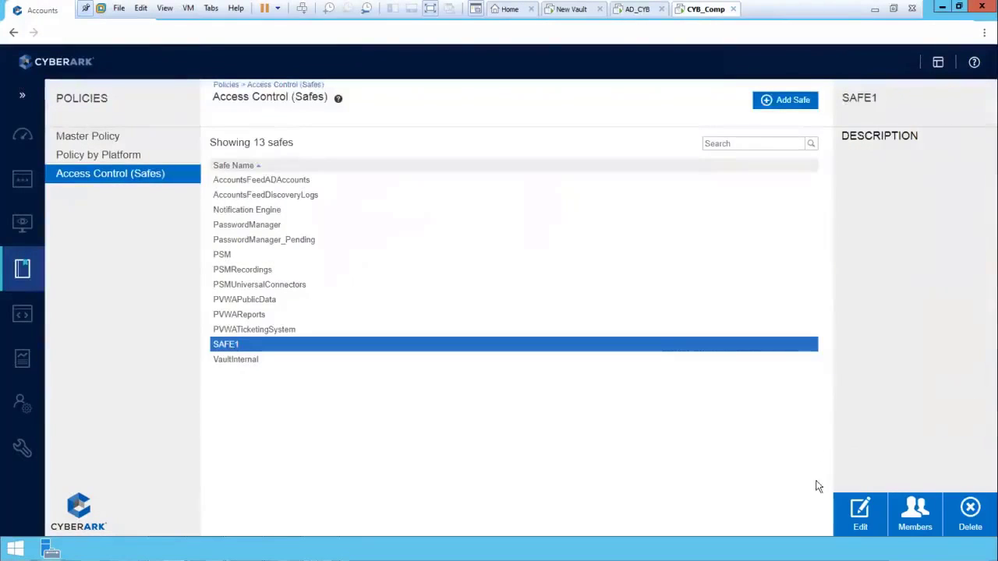
left_click(908, 521)
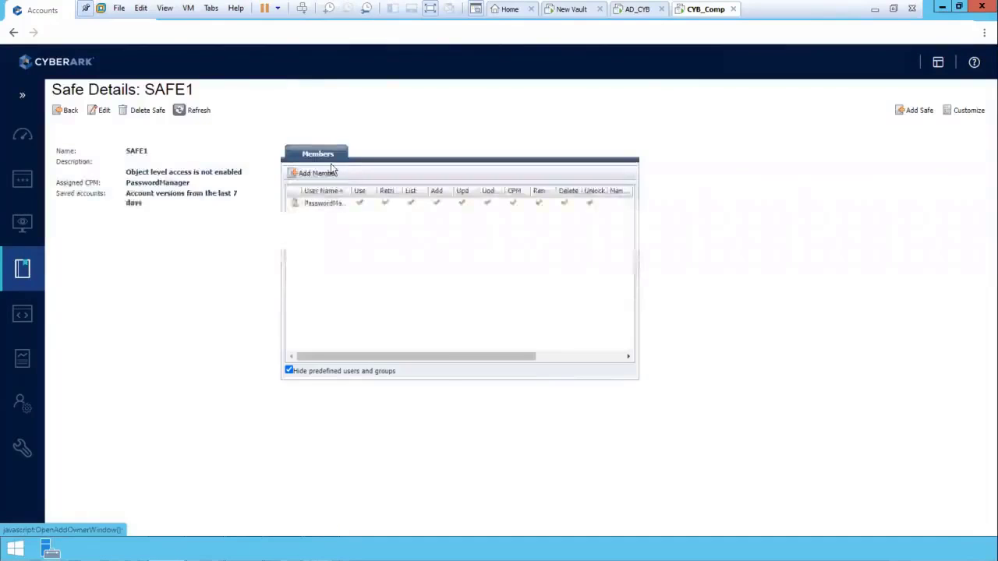
Search the Cyber_AD directory for 'user1' and select User1 as the new SAFE1 member
left_click(320, 172)
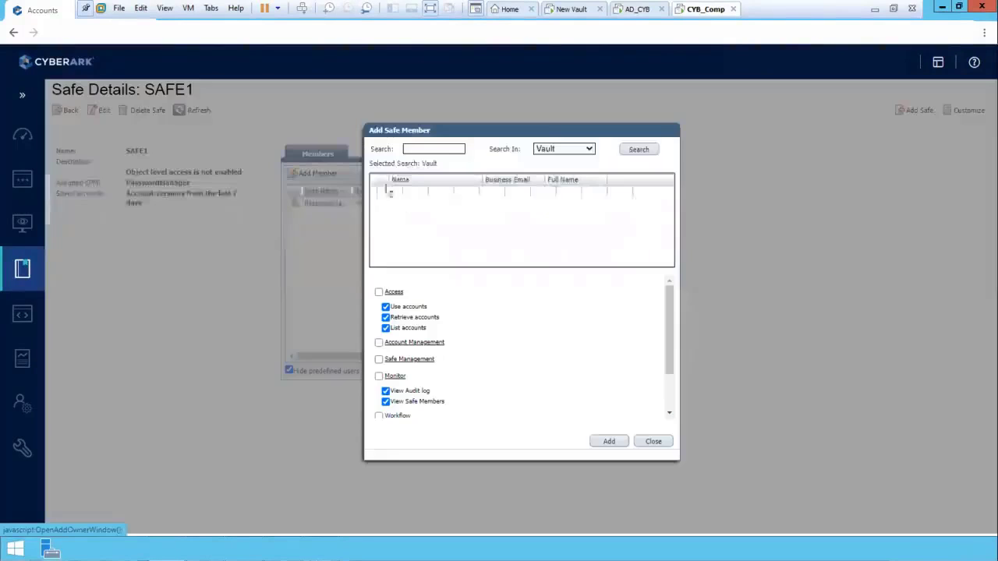
left_click(422, 148)
type("u")
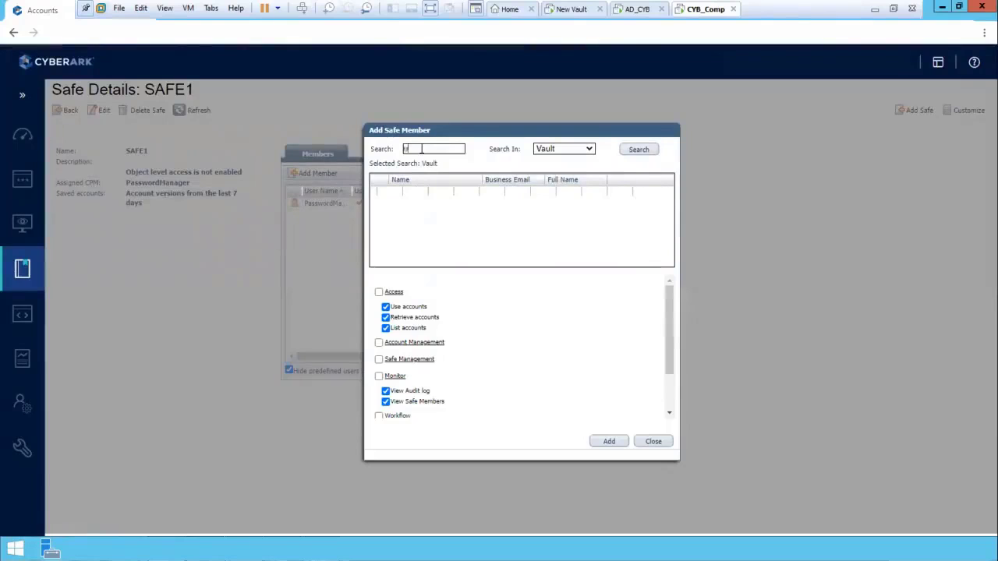
type("ser1")
left_click(585, 149)
left_click(570, 171)
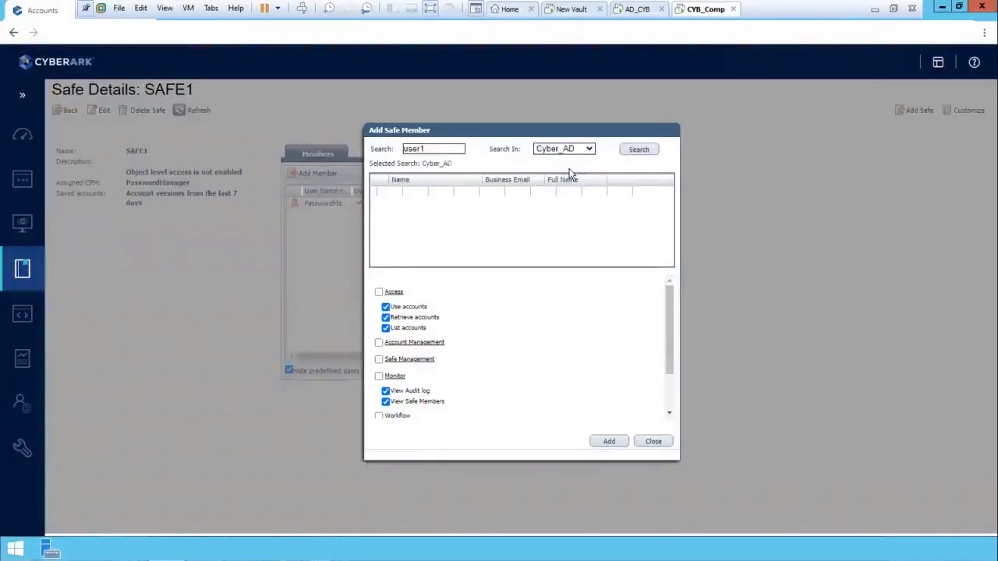
left_click(635, 151)
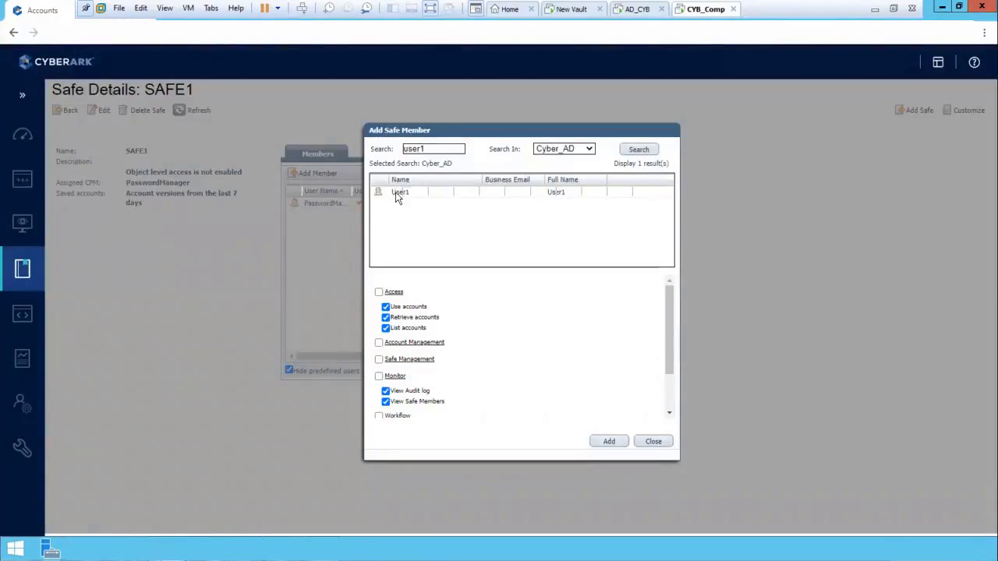
left_click(396, 192)
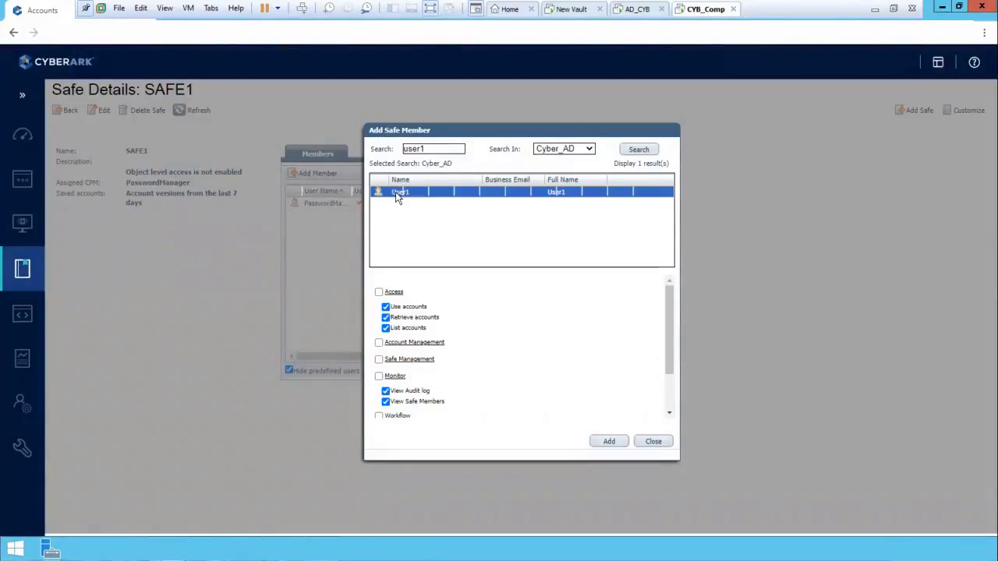
Clear Retrieve accounts, keeping Use and List accounts, and add User1 to SAFE1
left_click(385, 308)
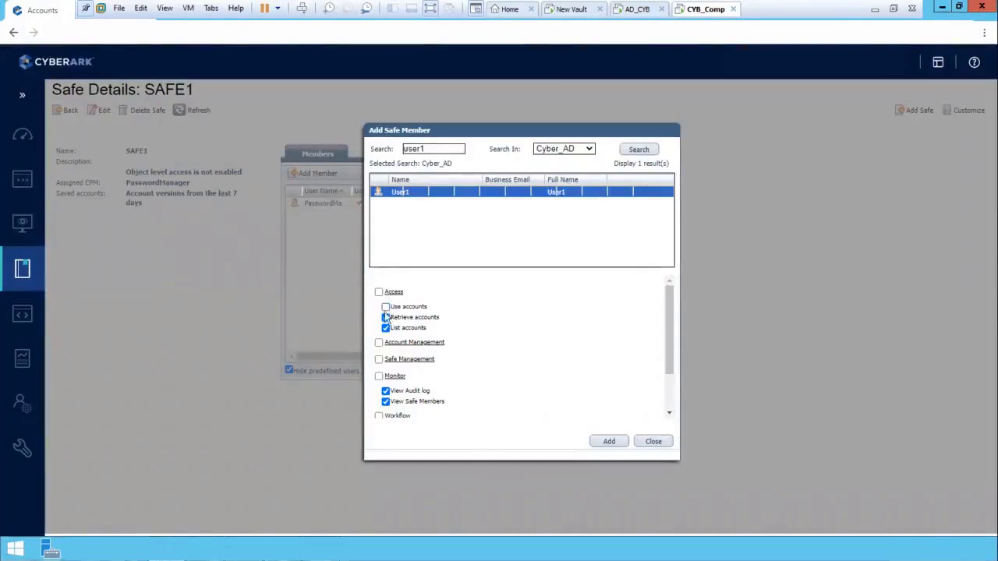
left_click(386, 317)
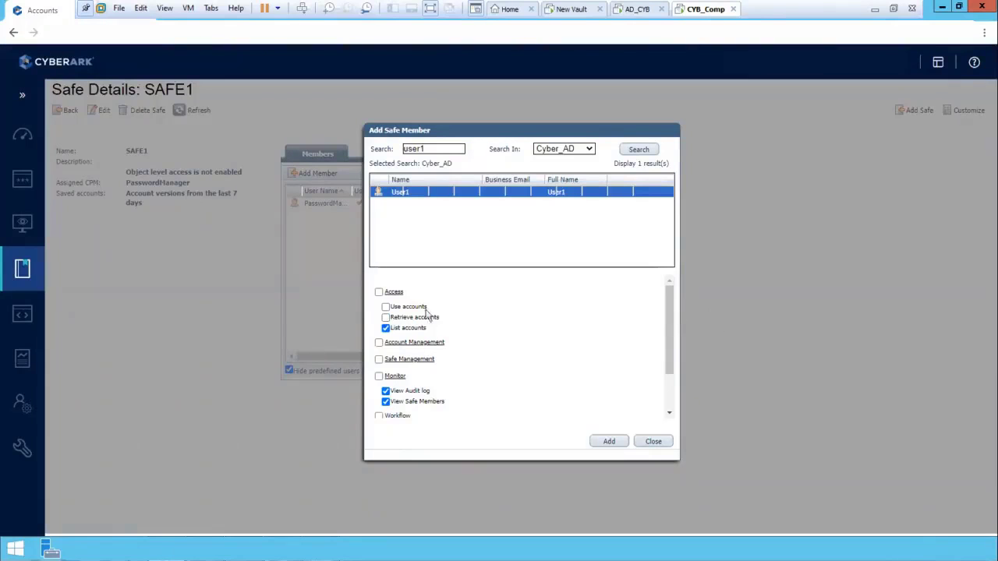
left_click(385, 307)
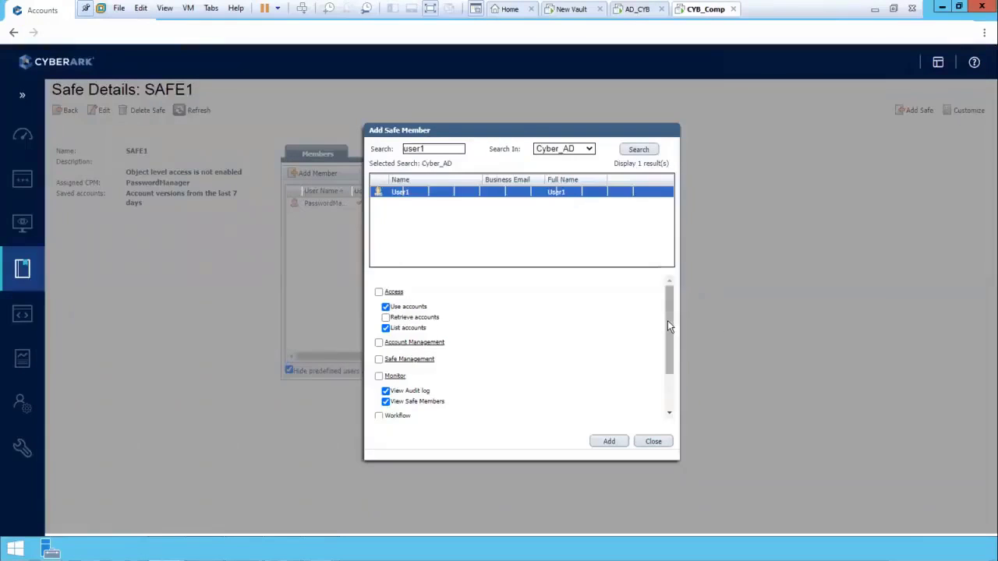
left_click_drag(667, 327, 668, 366)
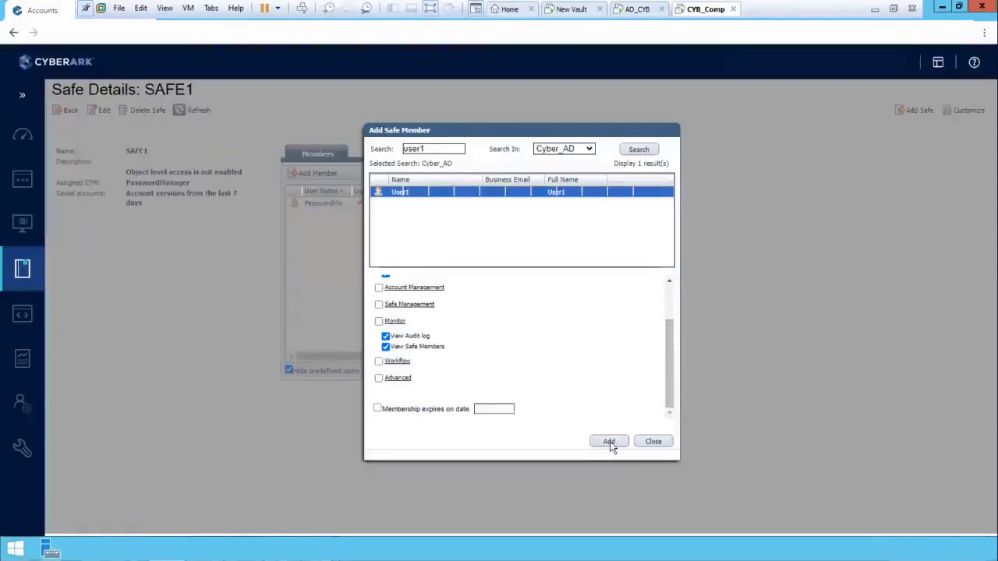
left_click(609, 442)
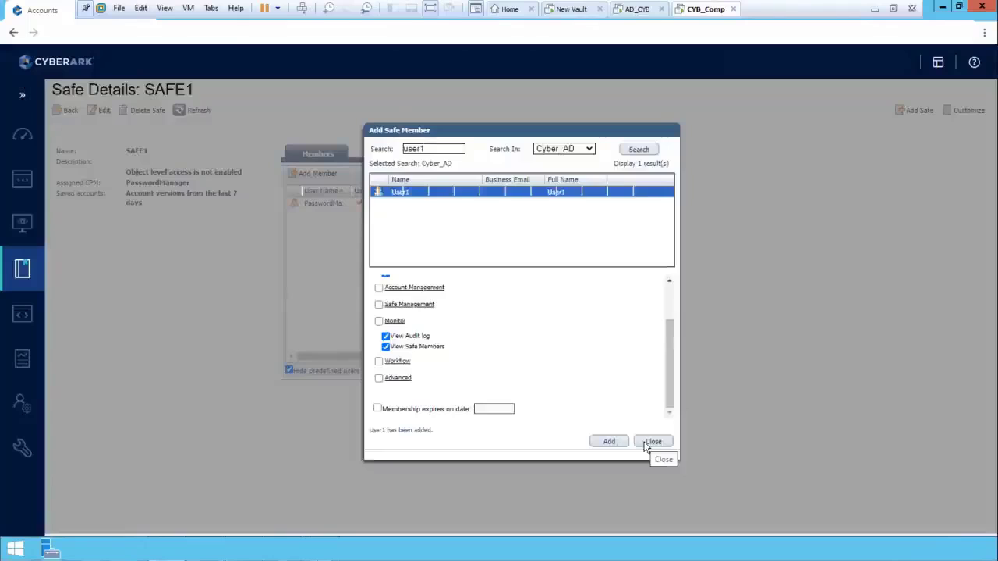
left_click(652, 442)
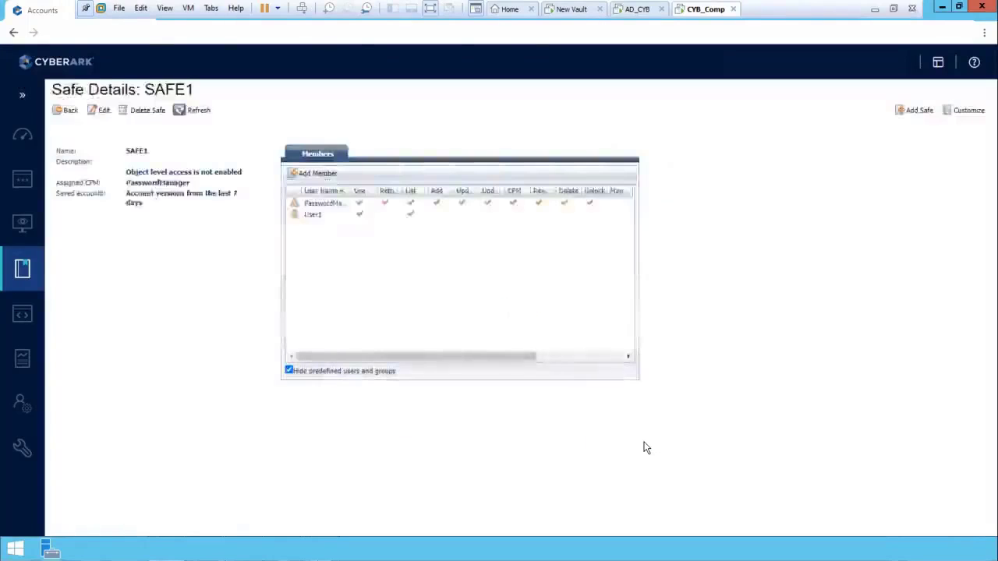